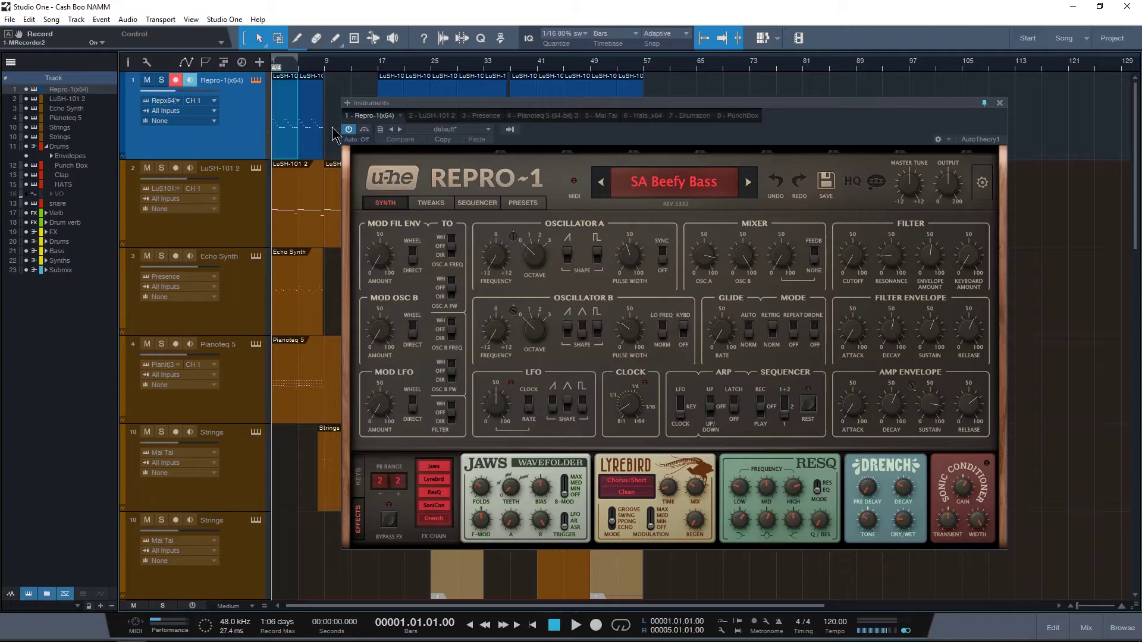
# Step: While the song plays, disarm recording on Repro-1 track 1, solo it, and hide the track list
pyautogui.press('space')
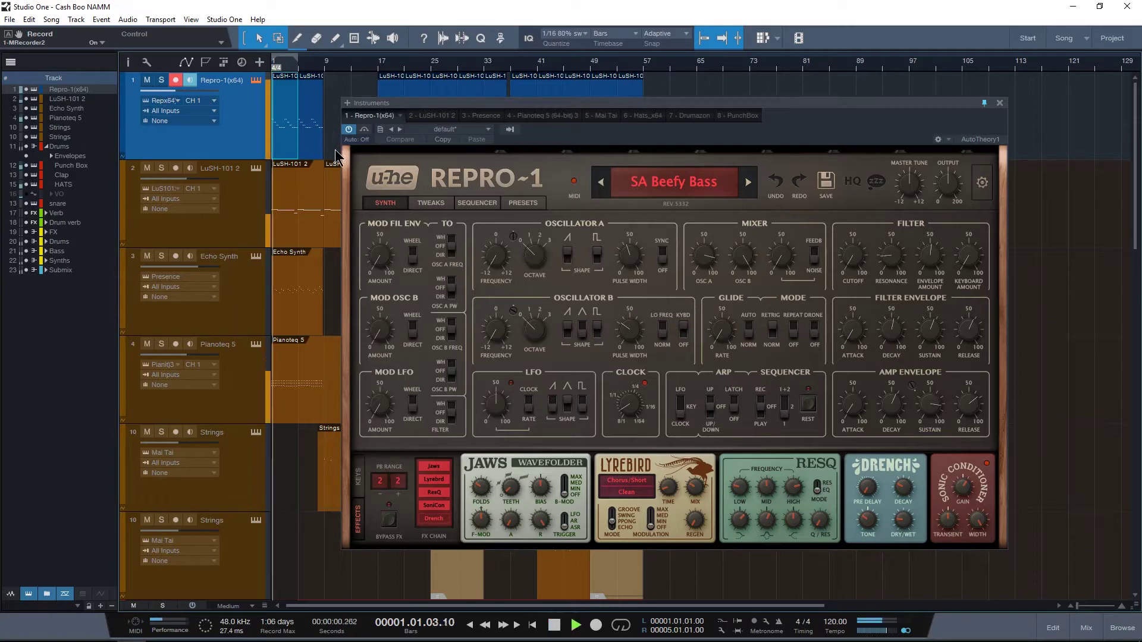
pyautogui.click(175, 80)
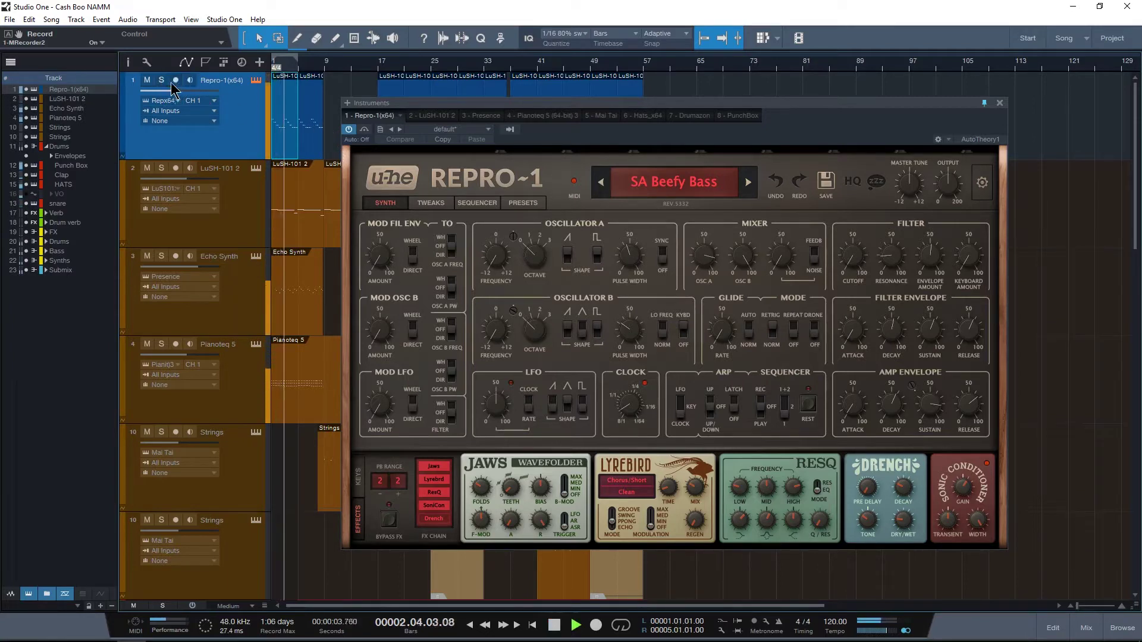
pyautogui.click(161, 80)
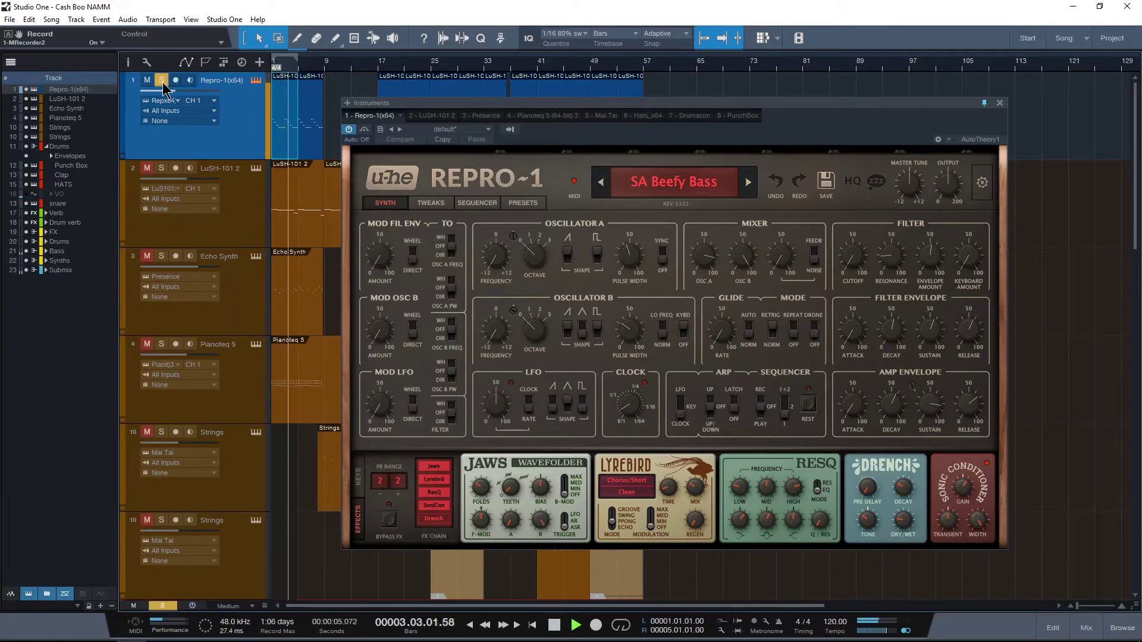
pyautogui.click(10, 62)
pyautogui.press('space')
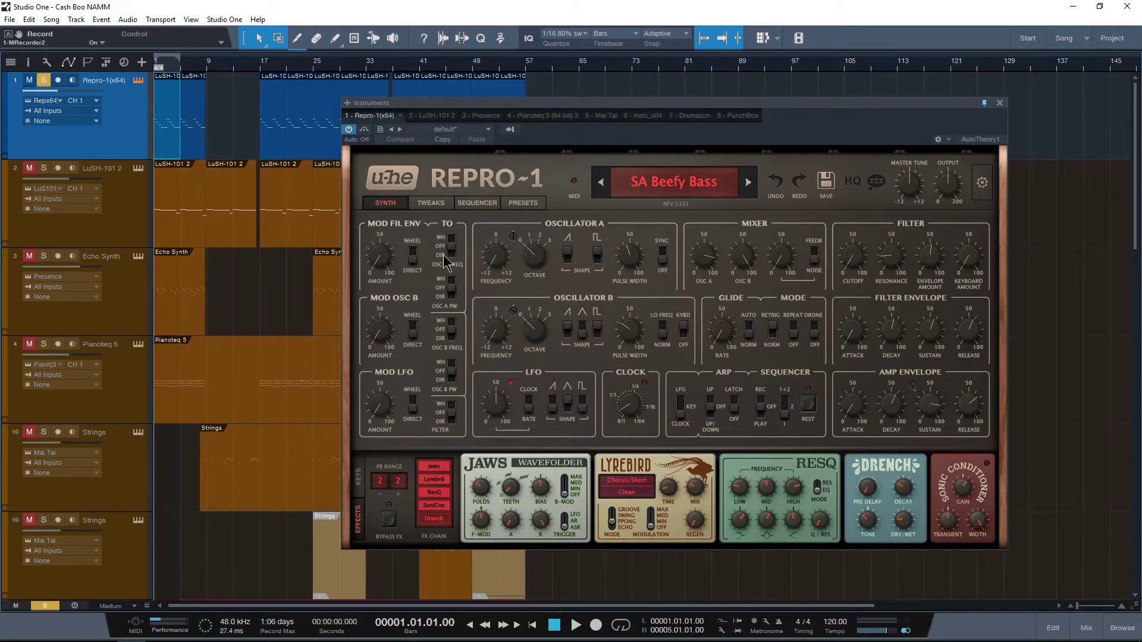
# Step: Glance at the Repro-1 preset list, return to the synth controls, and play the SA Beefy Bass preset
pyautogui.click(524, 203)
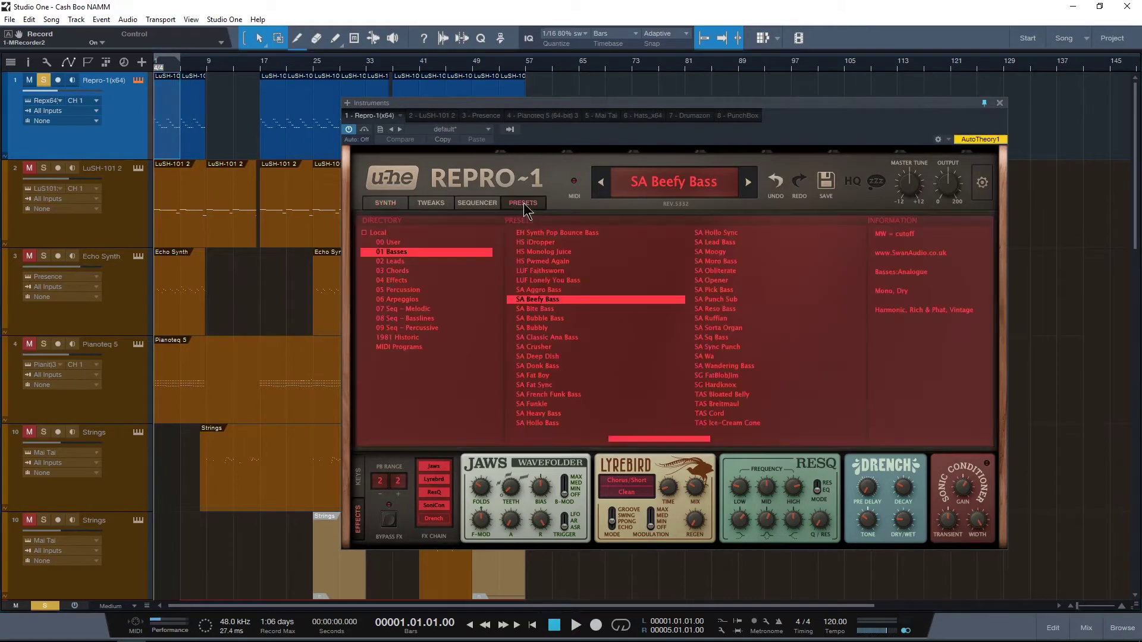
pyautogui.click(385, 202)
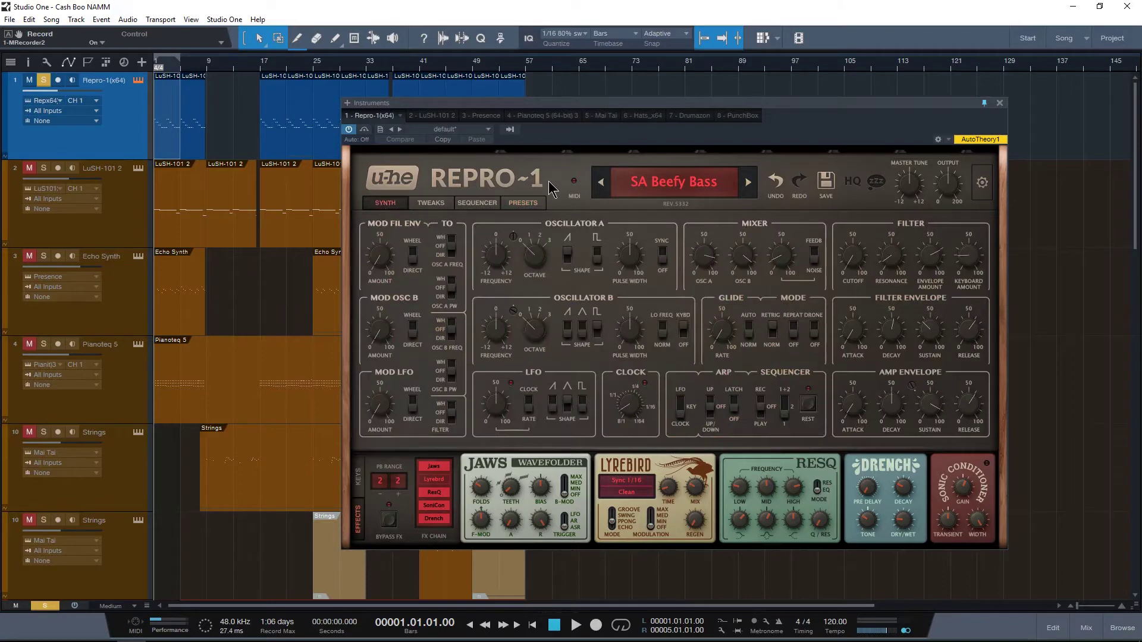
pyautogui.press('space')
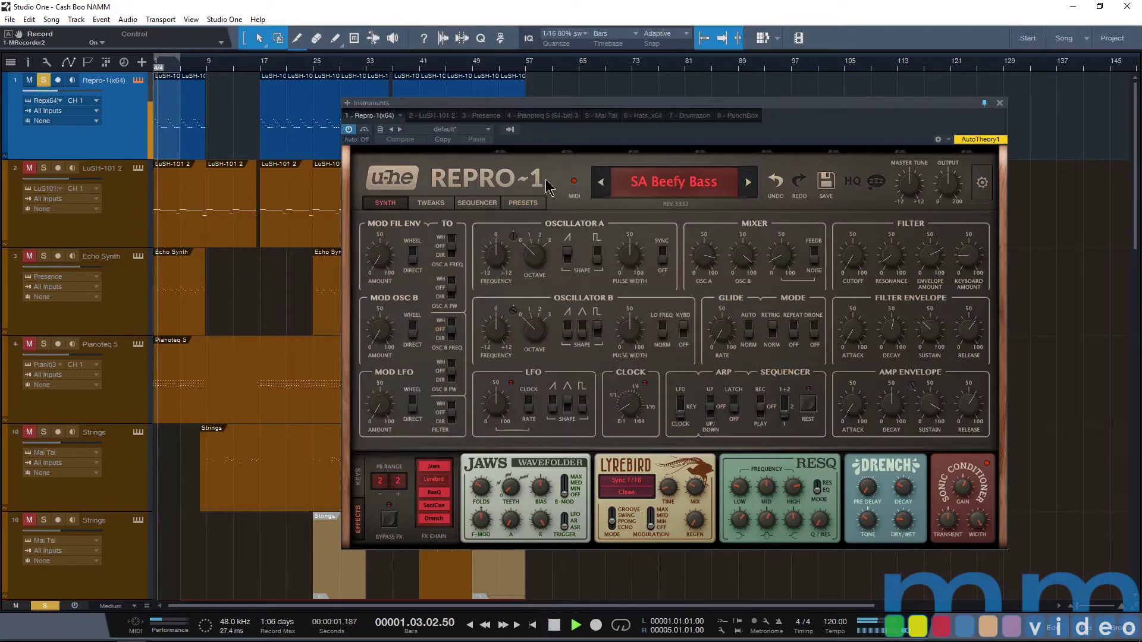
pyautogui.press('space')
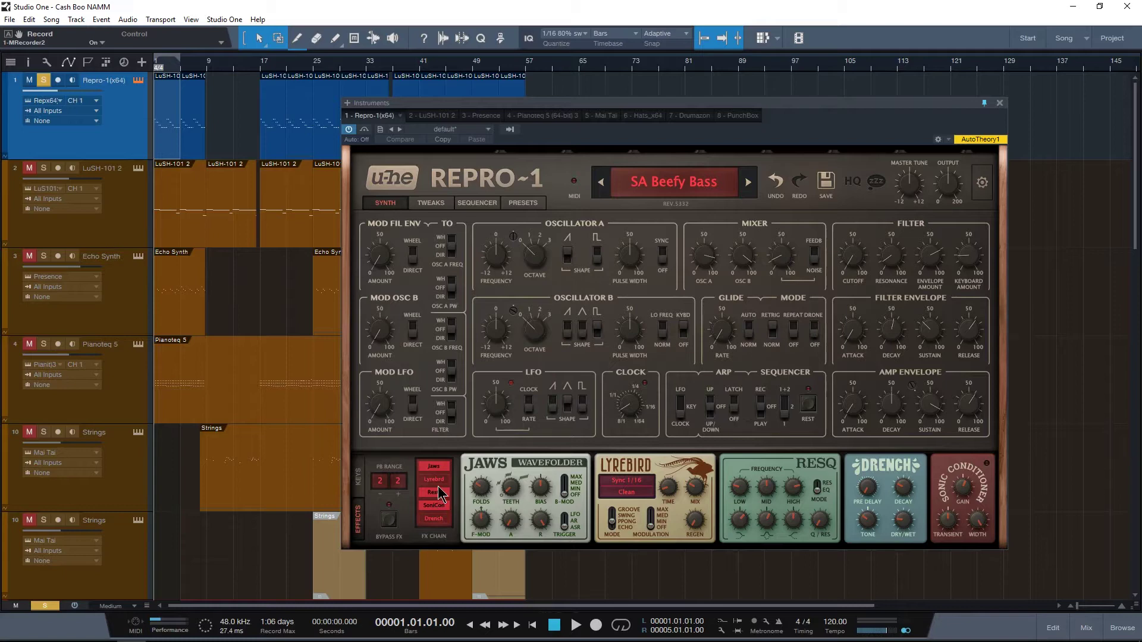
# Step: Switch the Lyrebird delay mode to Chorus/Short and play the bass to hear it
pyautogui.click(635, 486)
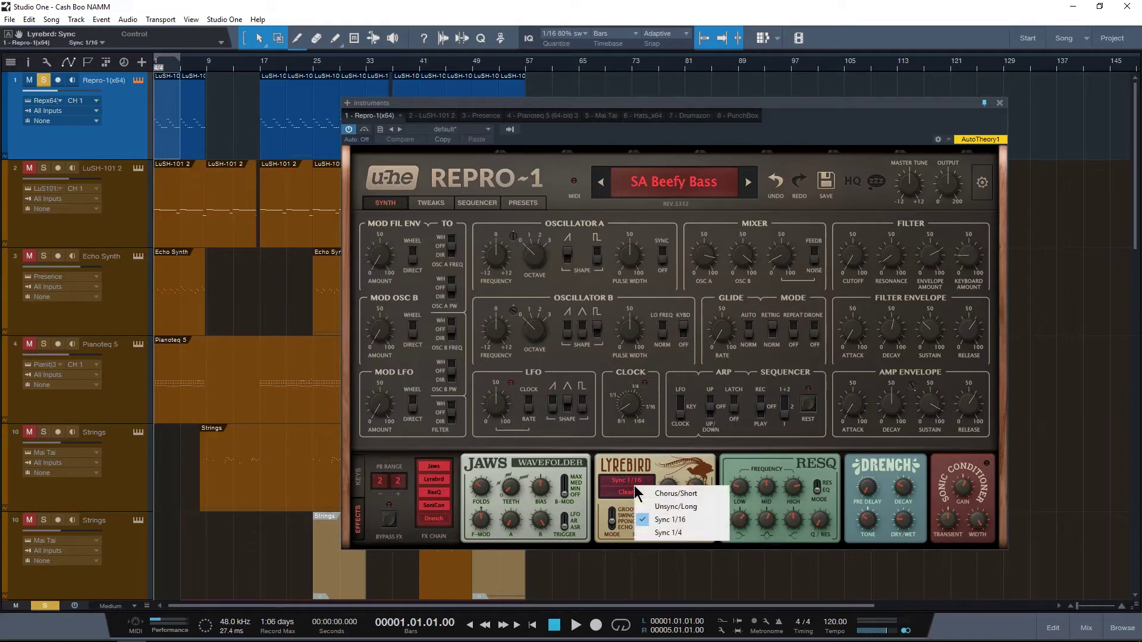
pyautogui.click(677, 496)
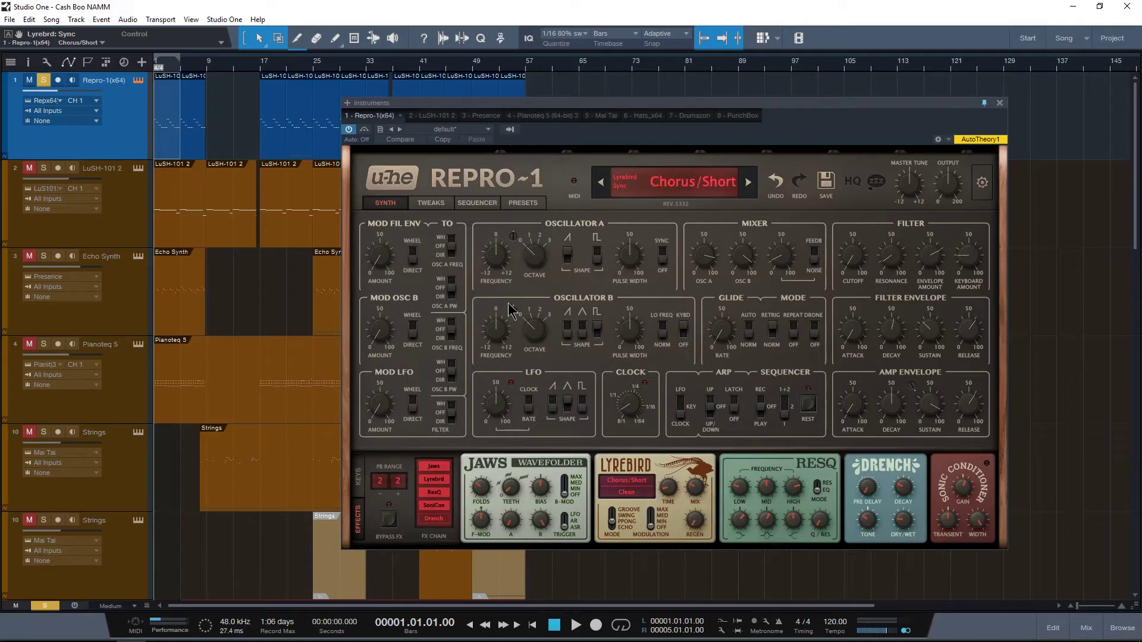
pyautogui.press('space')
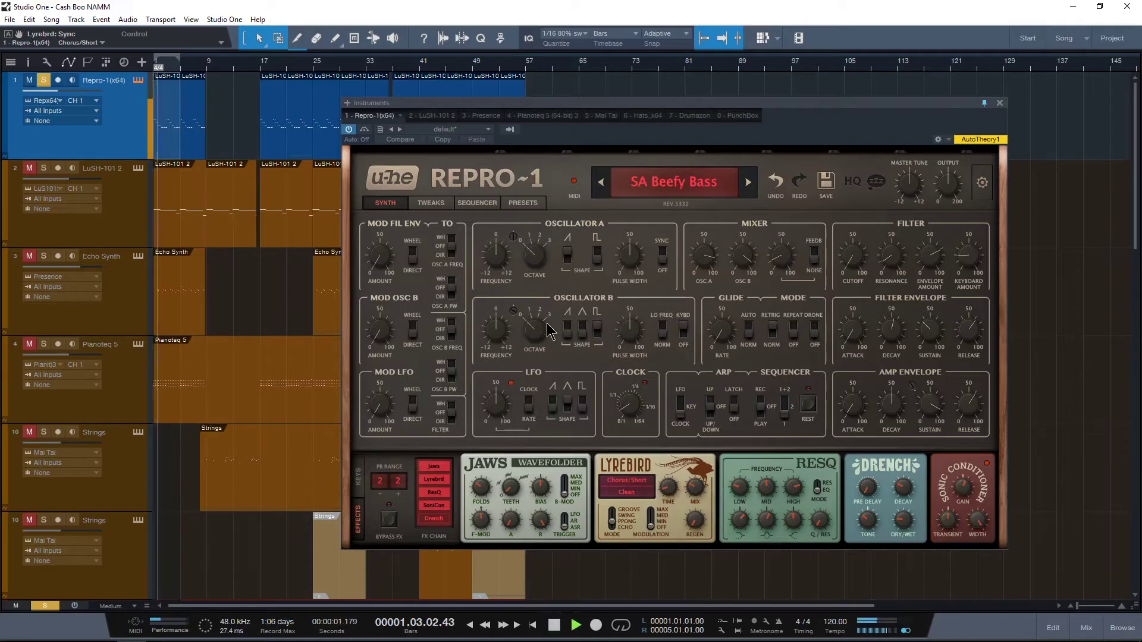
pyautogui.press('space')
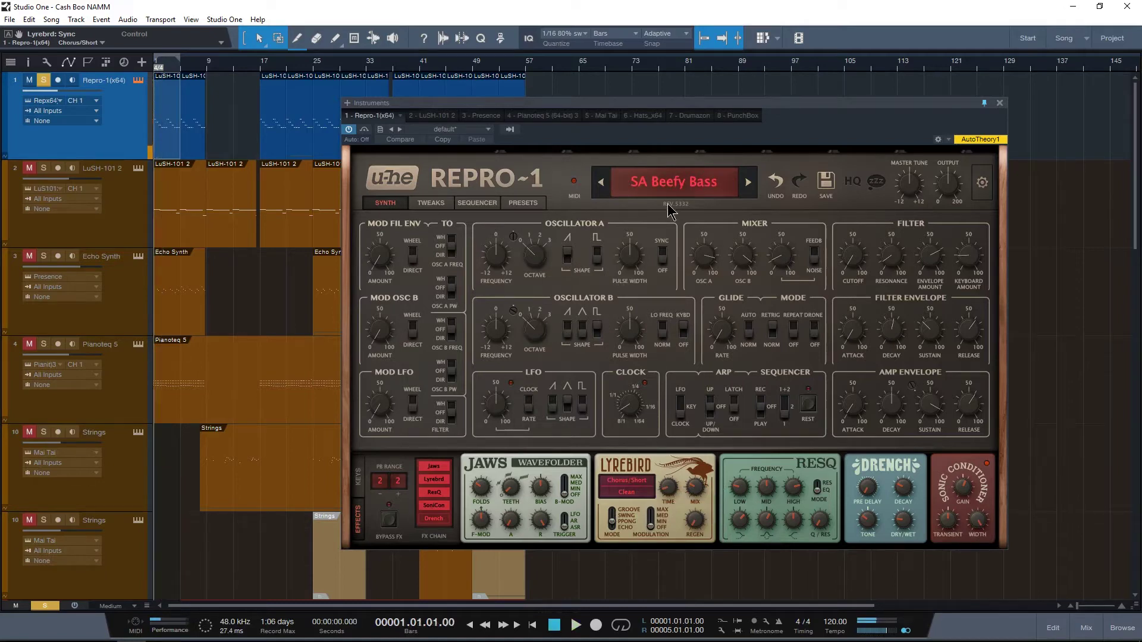
# Step: Turn Oscillator B's mix level down to 0 and tune Oscillator A's frequency to -12
pyautogui.moveTo(753, 260); pyautogui.dragTo(746, 434)
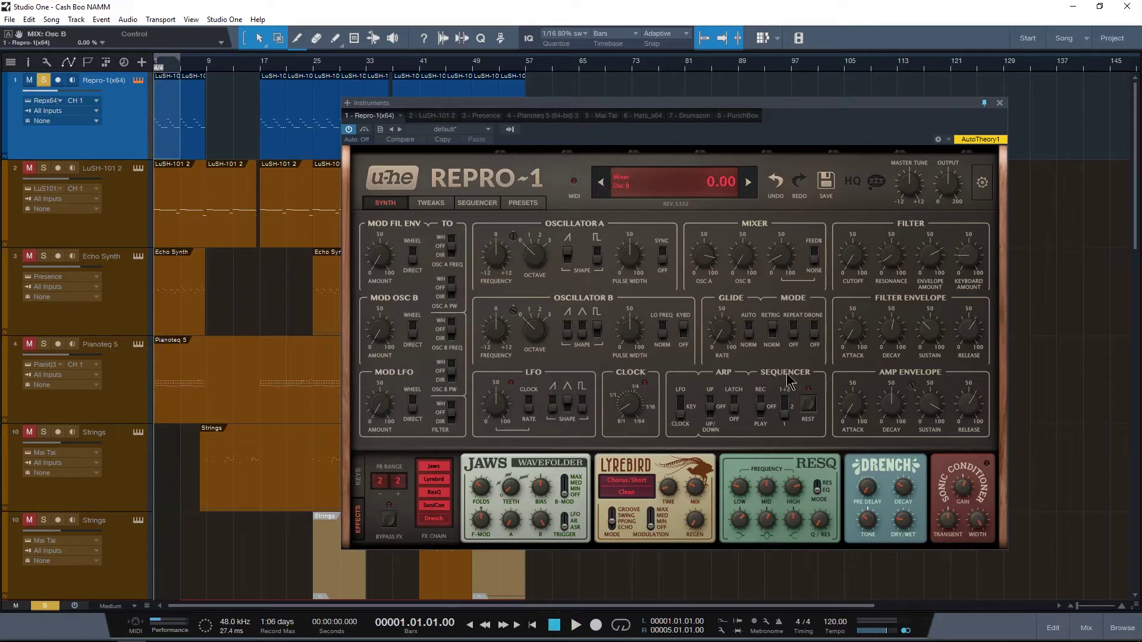
pyautogui.click(790, 269)
pyautogui.click(704, 262)
pyautogui.moveTo(496, 266); pyautogui.dragTo(488, 372)
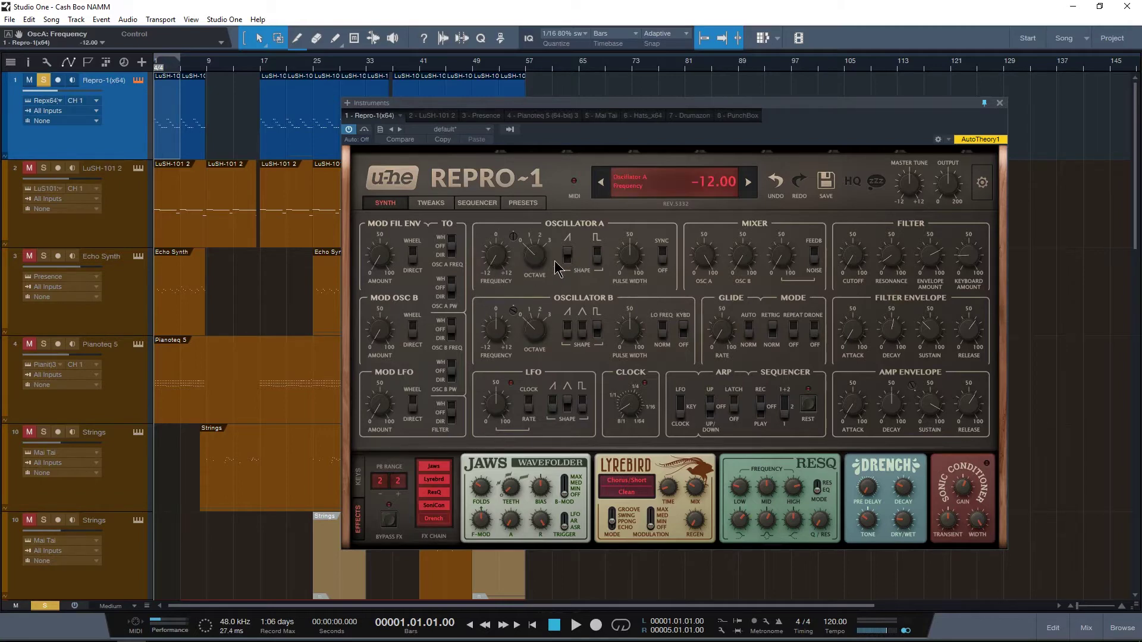
pyautogui.press('space')
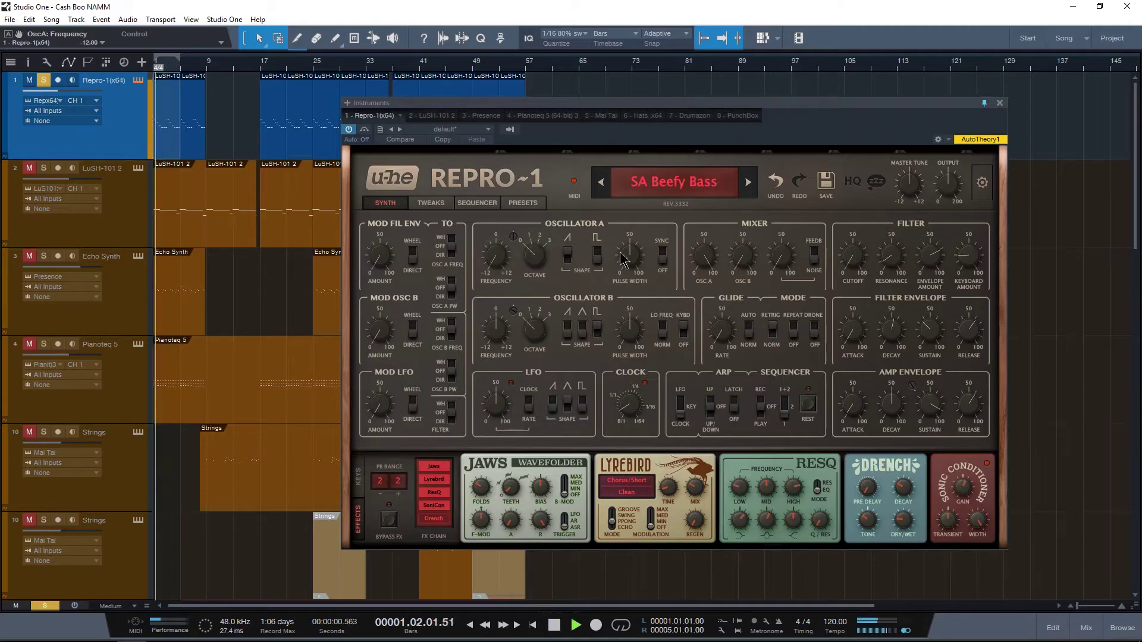
# Step: Turn on Oscillator A's pulse wave and reduce its pulse width to 0
pyautogui.click(600, 260)
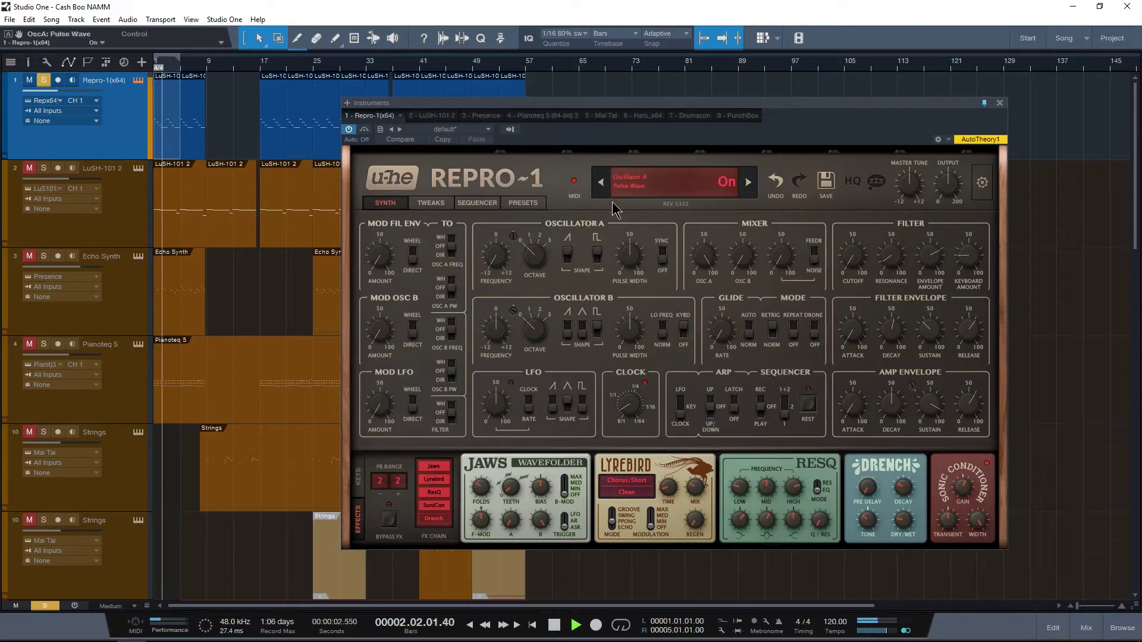
pyautogui.scroll(-2, 634, 262)
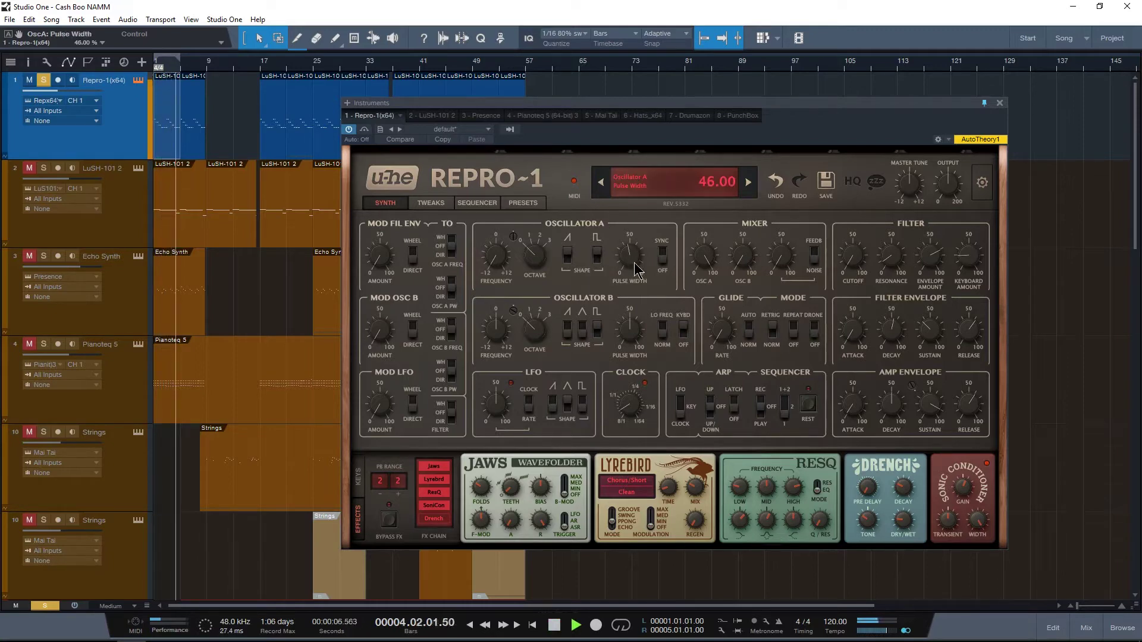
pyautogui.moveTo(632, 258); pyautogui.dragTo(658, 209)
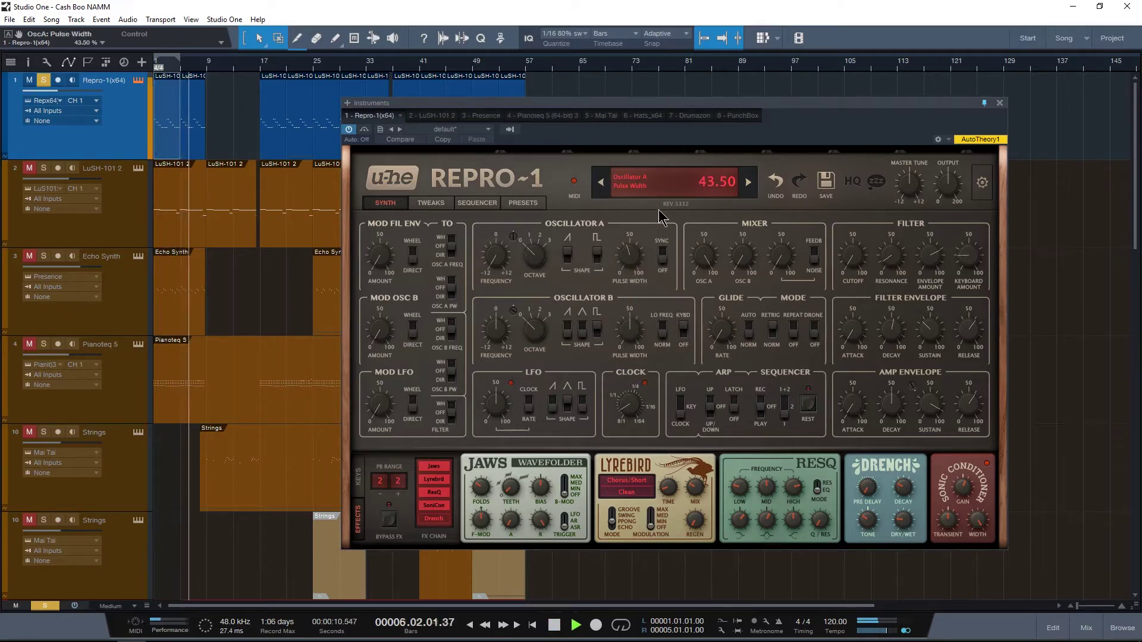
pyautogui.scroll(1, 633, 259)
pyautogui.scroll(2, 633, 259)
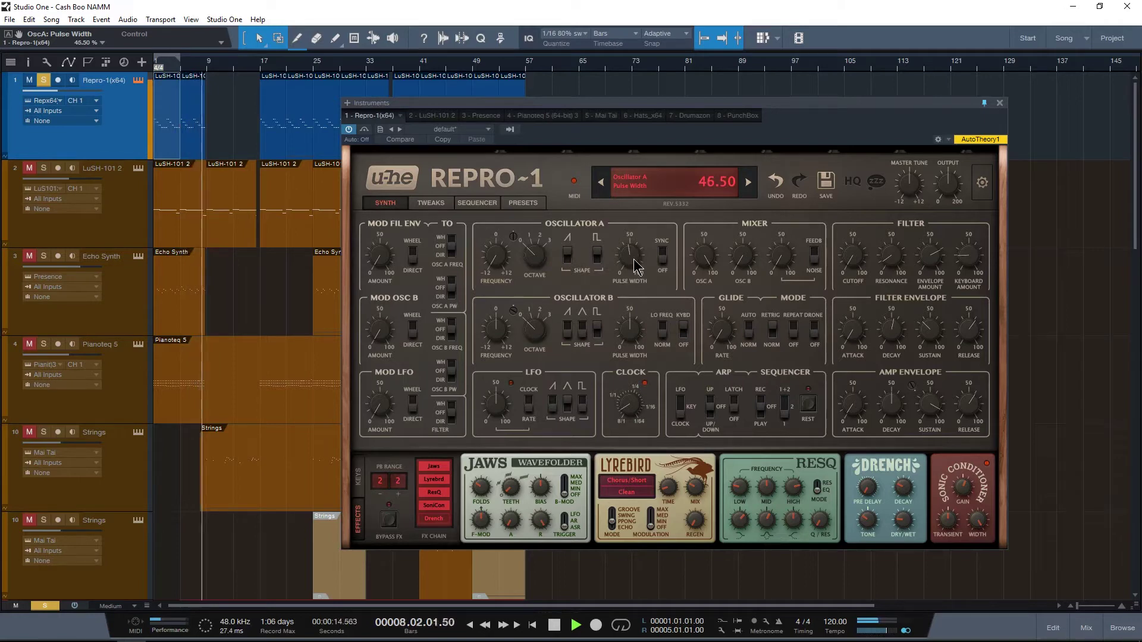
pyautogui.press('space')
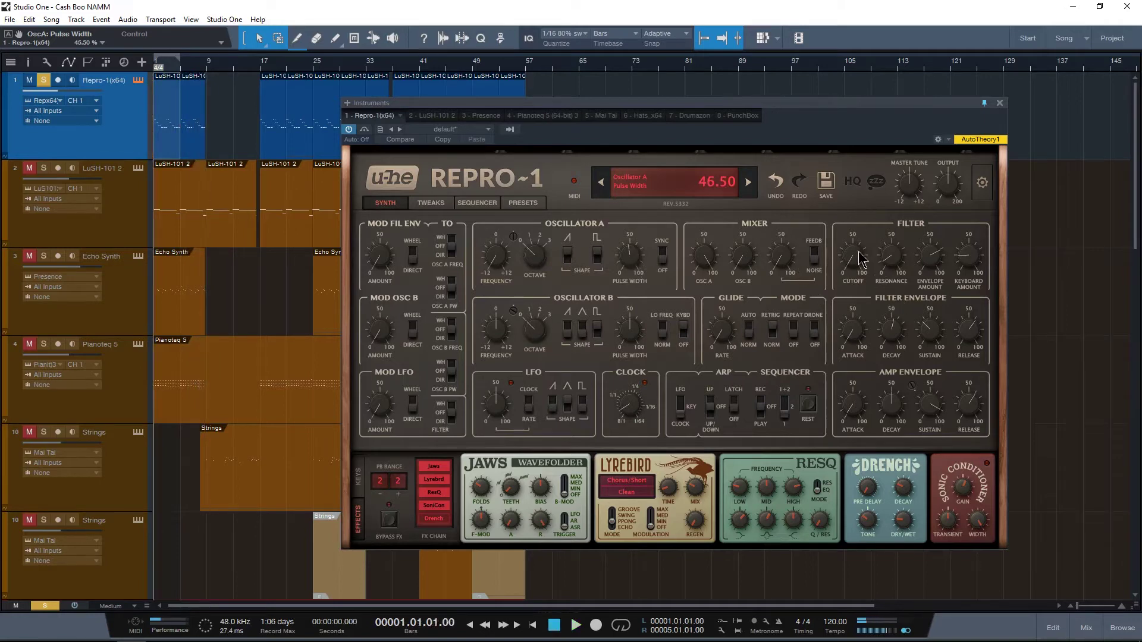
# Step: Bring Oscillator B's mix back to 100 and switch on its saw wave, then audition it
pyautogui.click(742, 257)
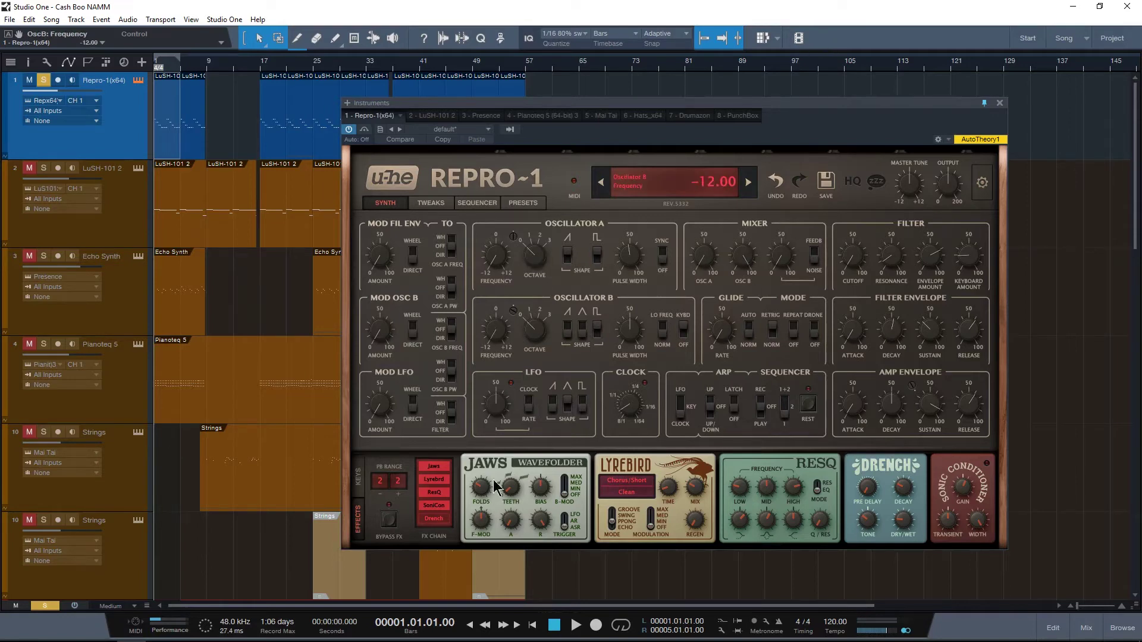
pyautogui.click(568, 328)
pyautogui.press('space')
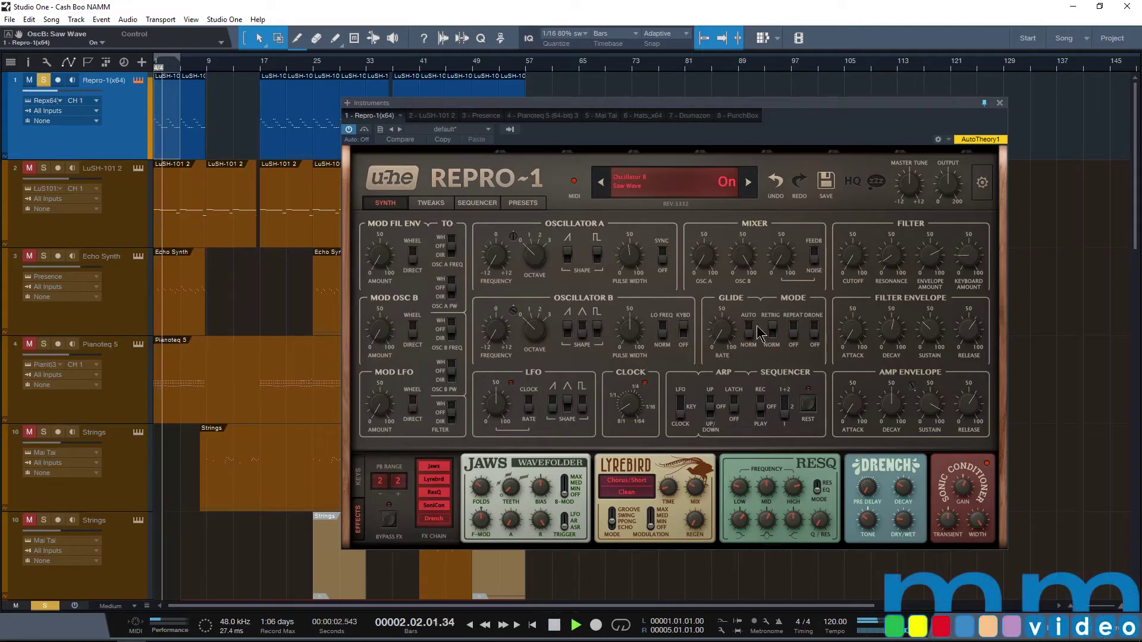
pyautogui.press('space')
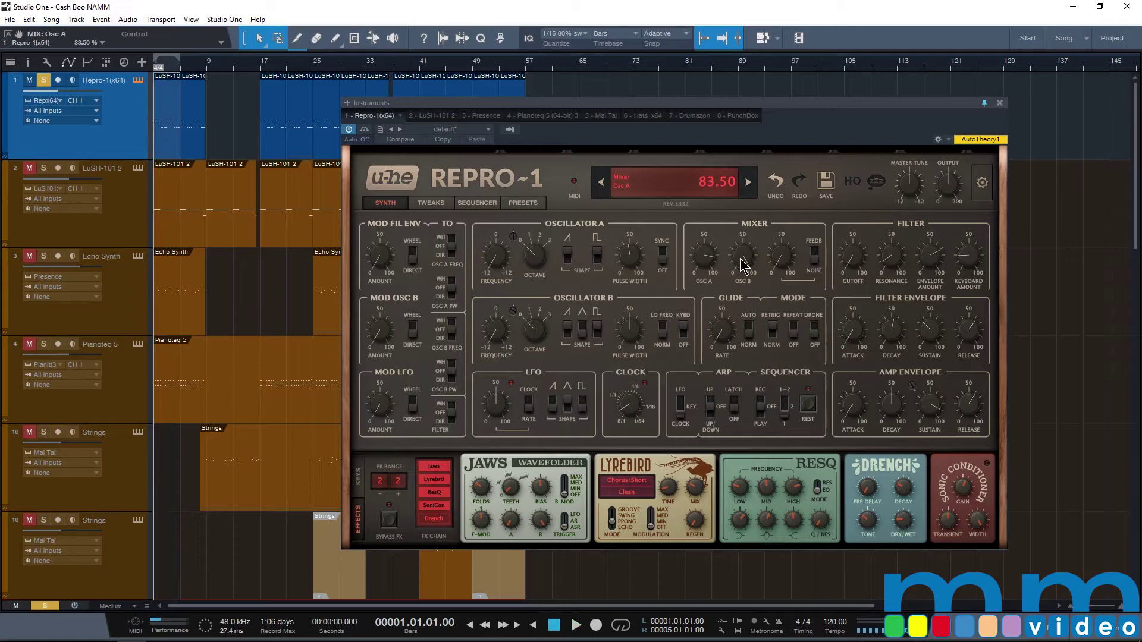
# Step: Raise the mixer noise/feedback level and play the bass to audition the sound
pyautogui.moveTo(781, 253); pyautogui.dragTo(794, 245)
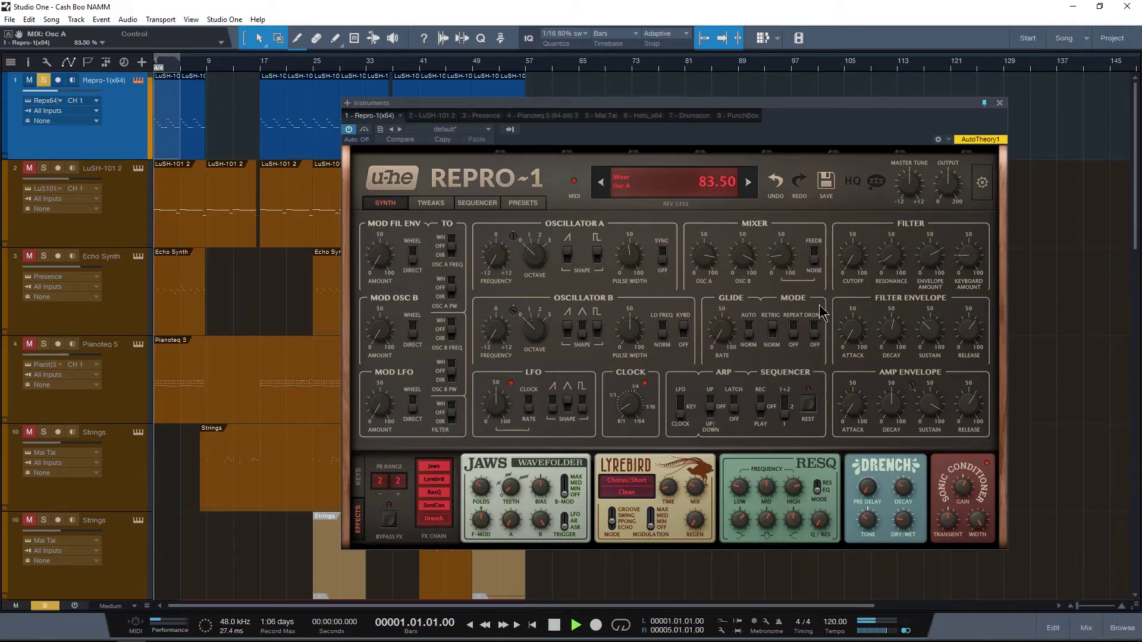
pyautogui.press('space')
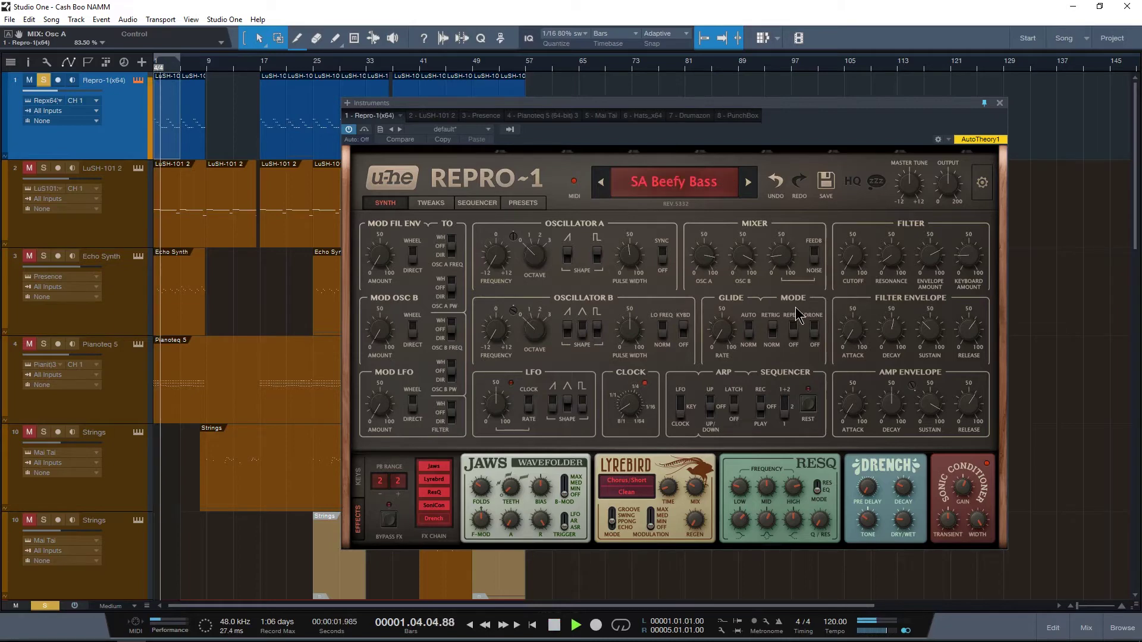
pyautogui.press('space')
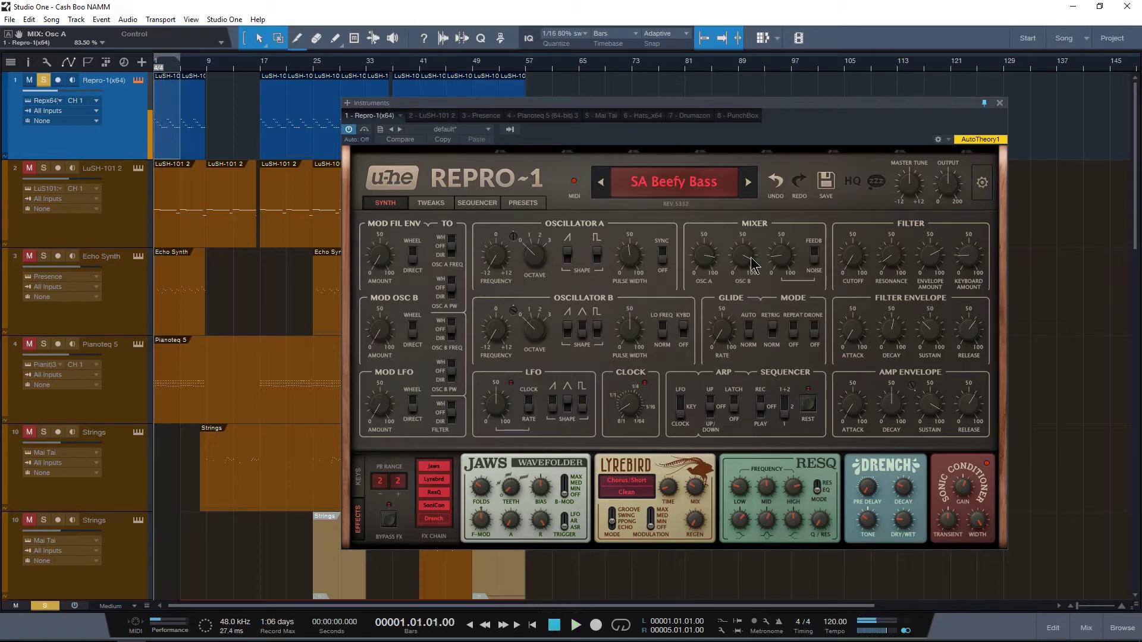
pyautogui.click(520, 203)
pyautogui.press('space')
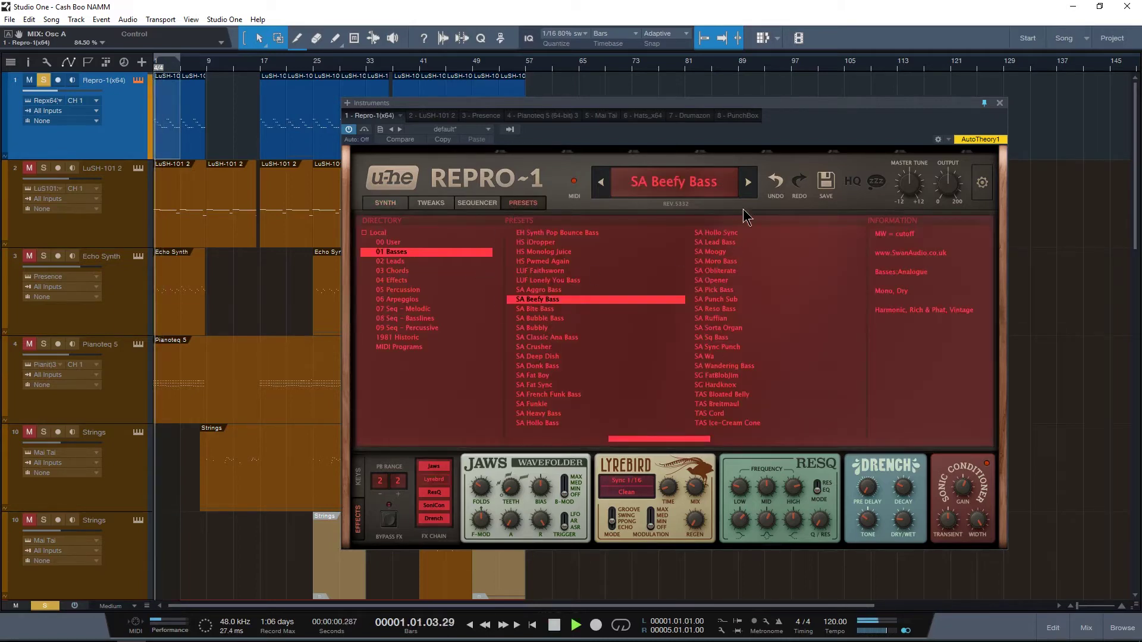
pyautogui.click(402, 205)
pyautogui.press('space')
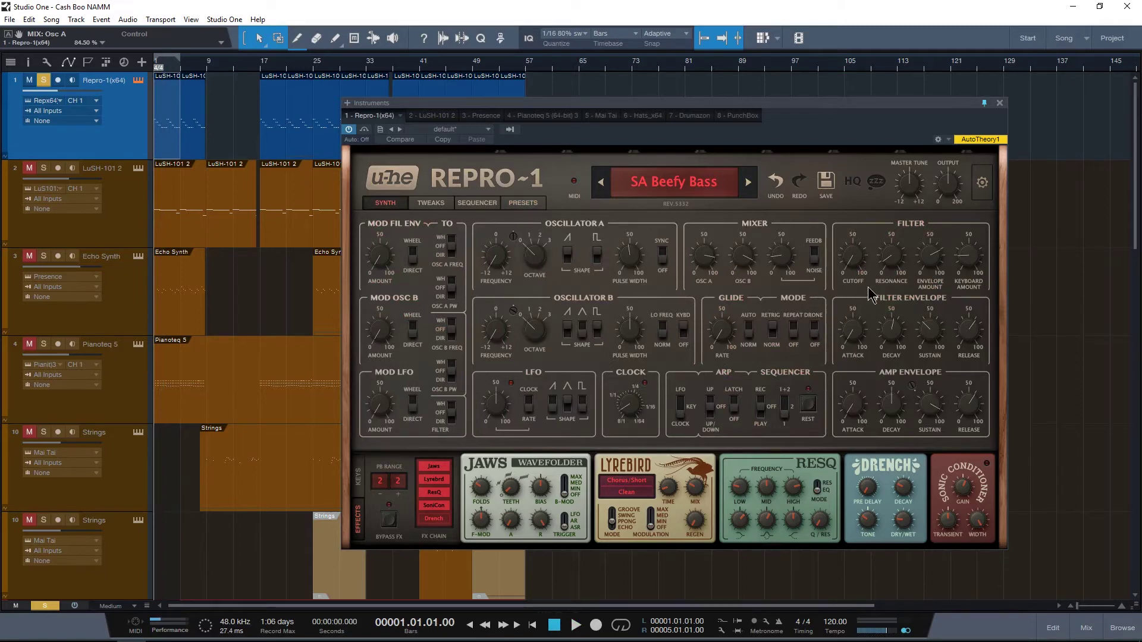
# Step: Raise the filter resonance, set envelope amount to 50 and filter envelope sustain to 49
pyautogui.press('space')
pyautogui.moveTo(891, 264); pyautogui.dragTo(905, 236)
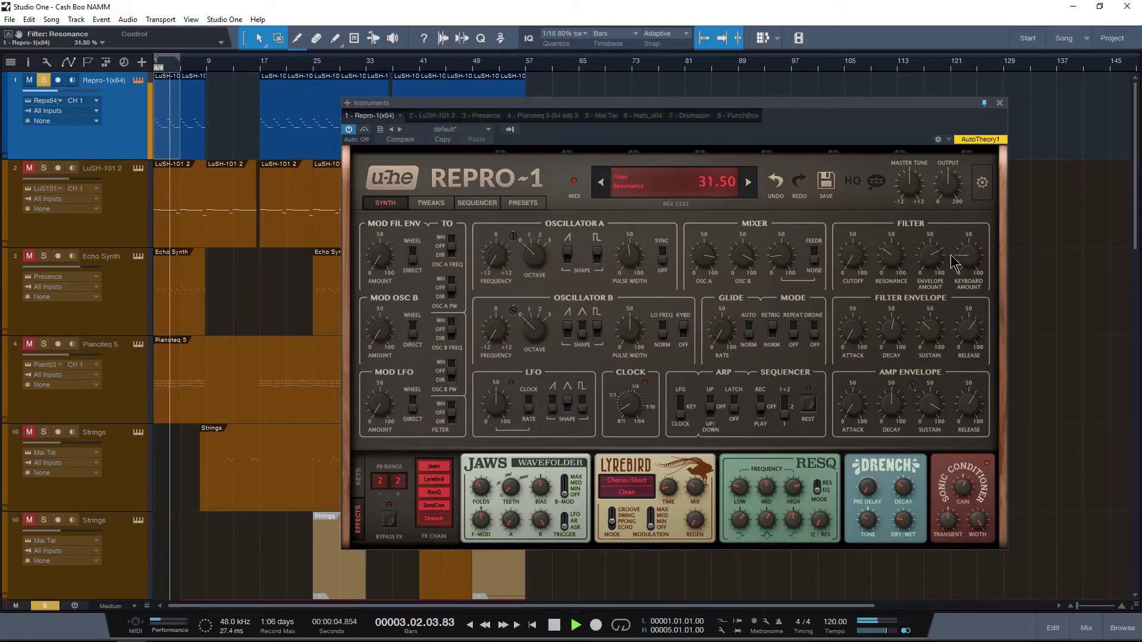
pyautogui.moveTo(936, 284); pyautogui.dragTo(969, 289)
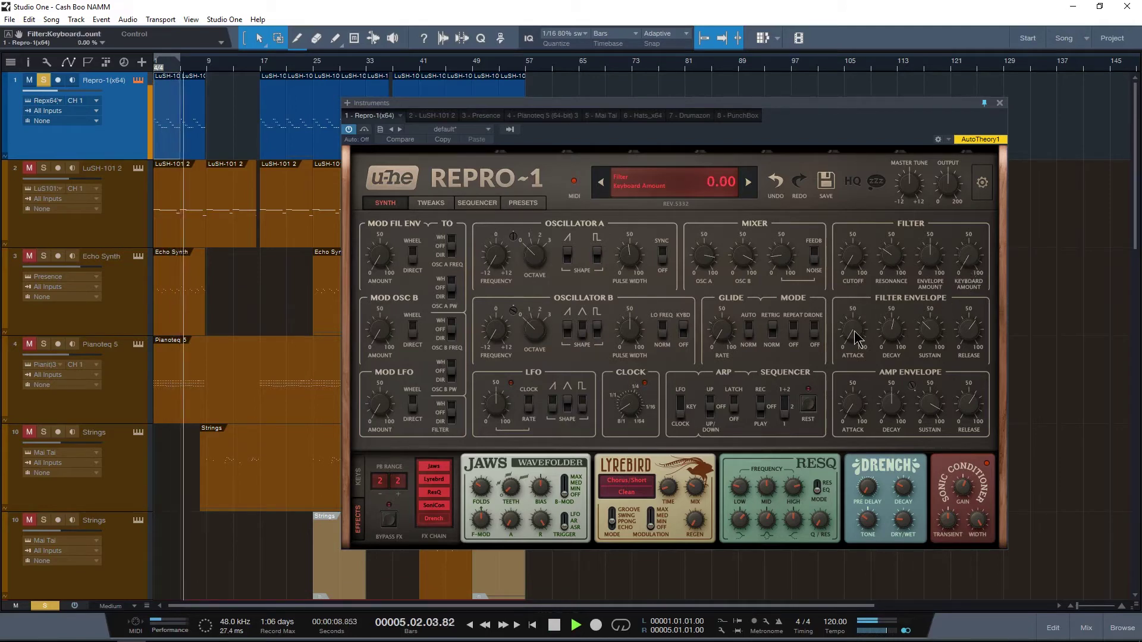
pyautogui.click(892, 334)
pyautogui.click(933, 332)
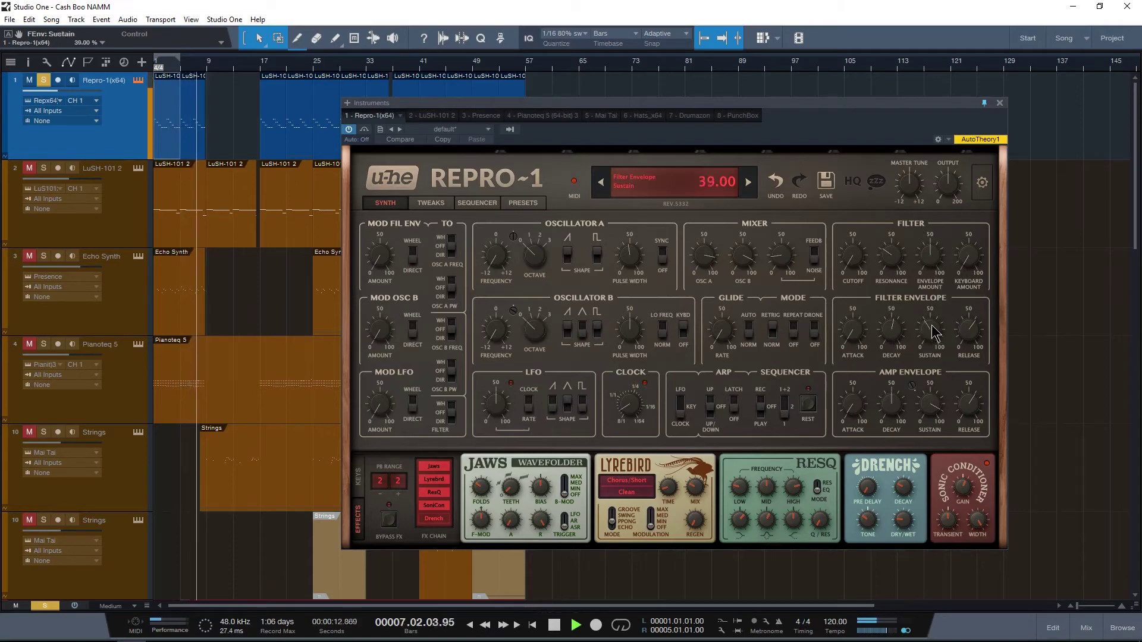
pyautogui.moveTo(932, 332); pyautogui.dragTo(968, 352)
pyautogui.press('space')
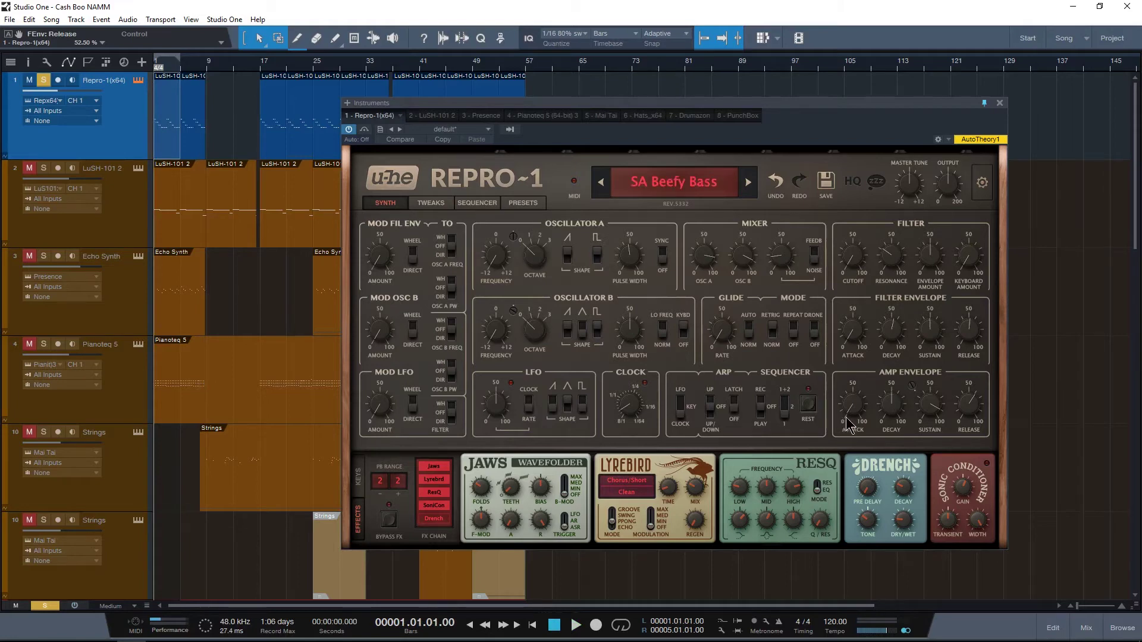
# Step: Set the amp envelope release to 74 and decay to 66 while the song plays
pyautogui.press('space')
pyautogui.click(931, 421)
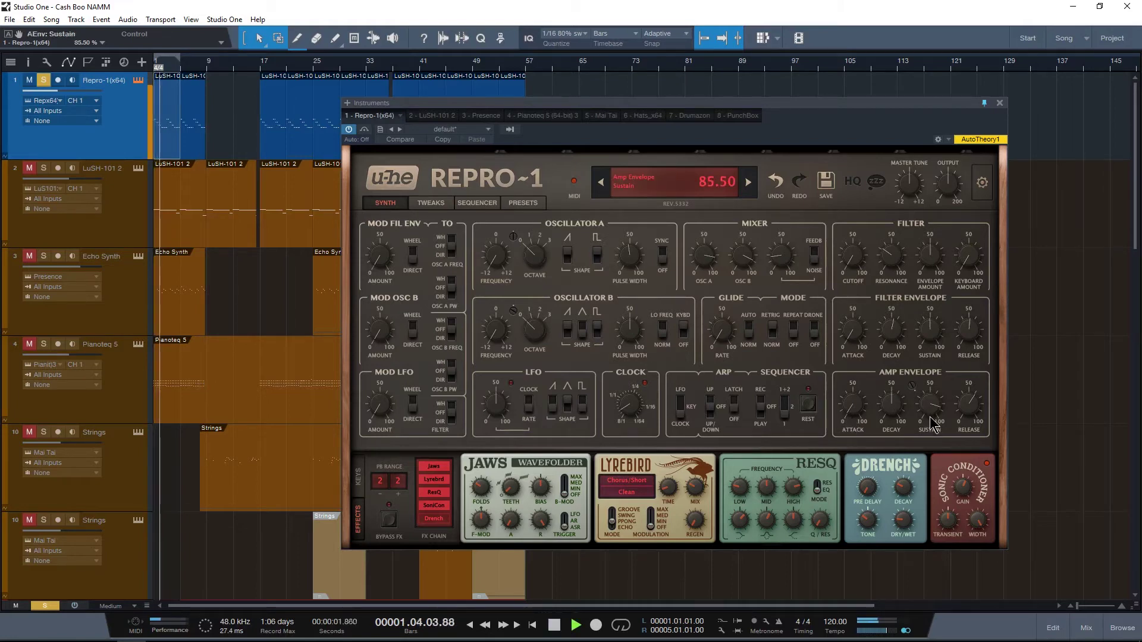
pyautogui.moveTo(975, 416); pyautogui.dragTo(976, 395)
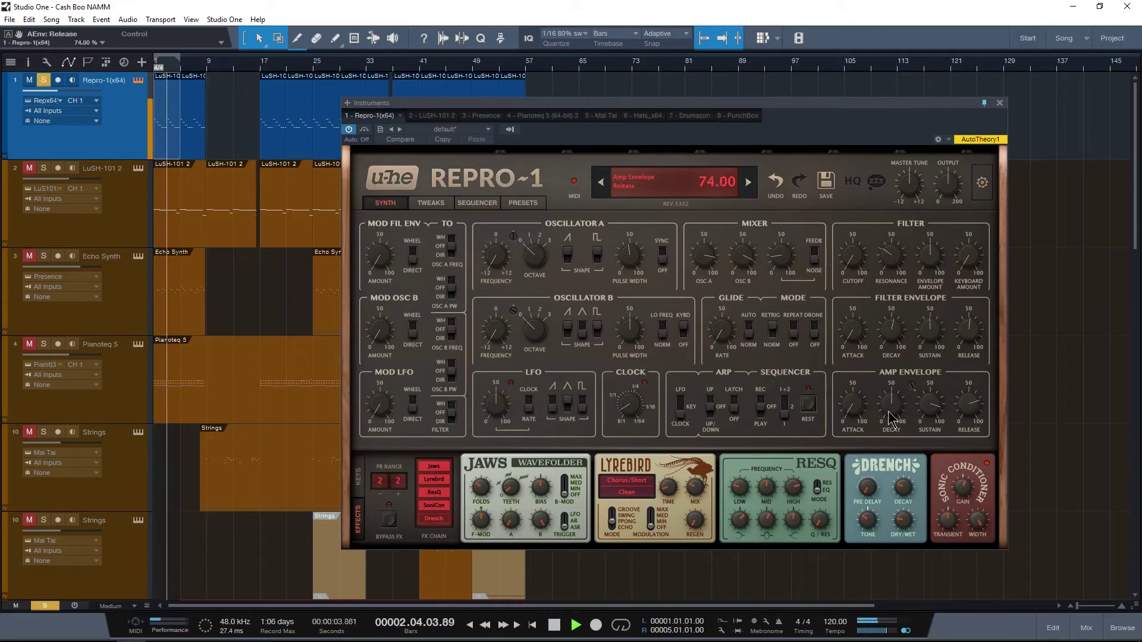
pyautogui.moveTo(890, 419); pyautogui.dragTo(854, 423)
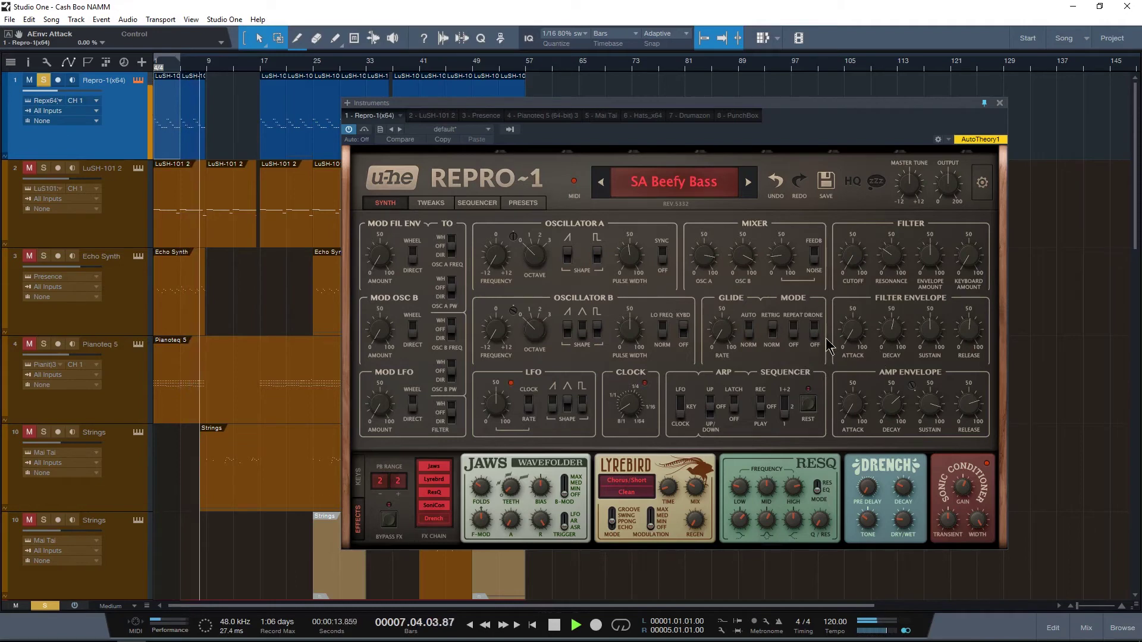
pyautogui.press('space')
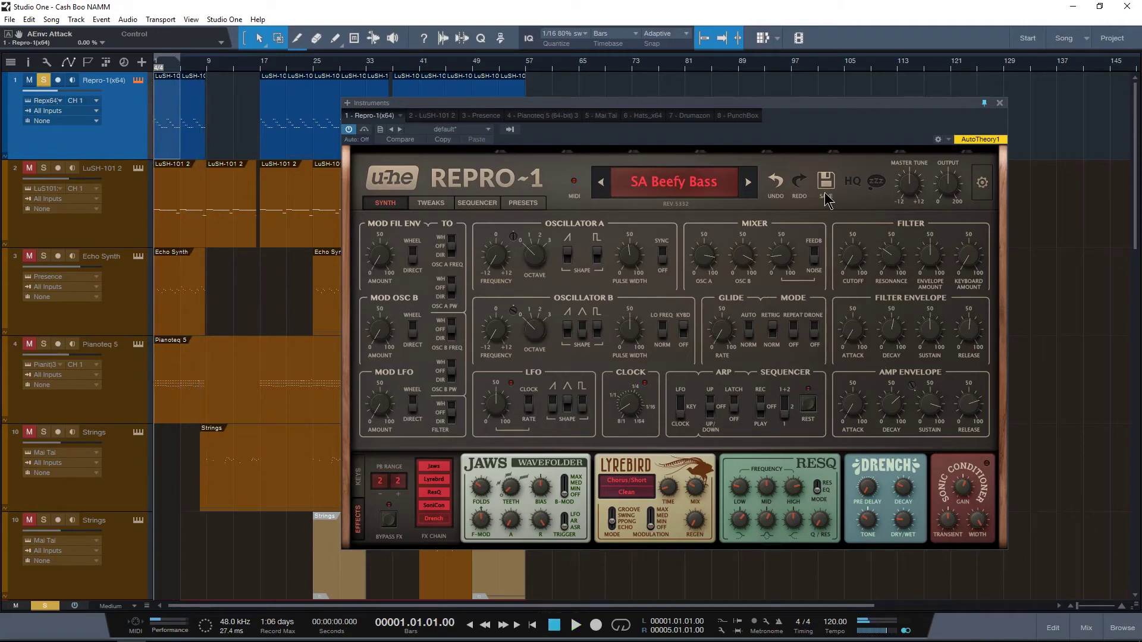
# Step: Reload SA Beefy Bass to hear the original, then undo to restore the edited sound
pyautogui.click(529, 205)
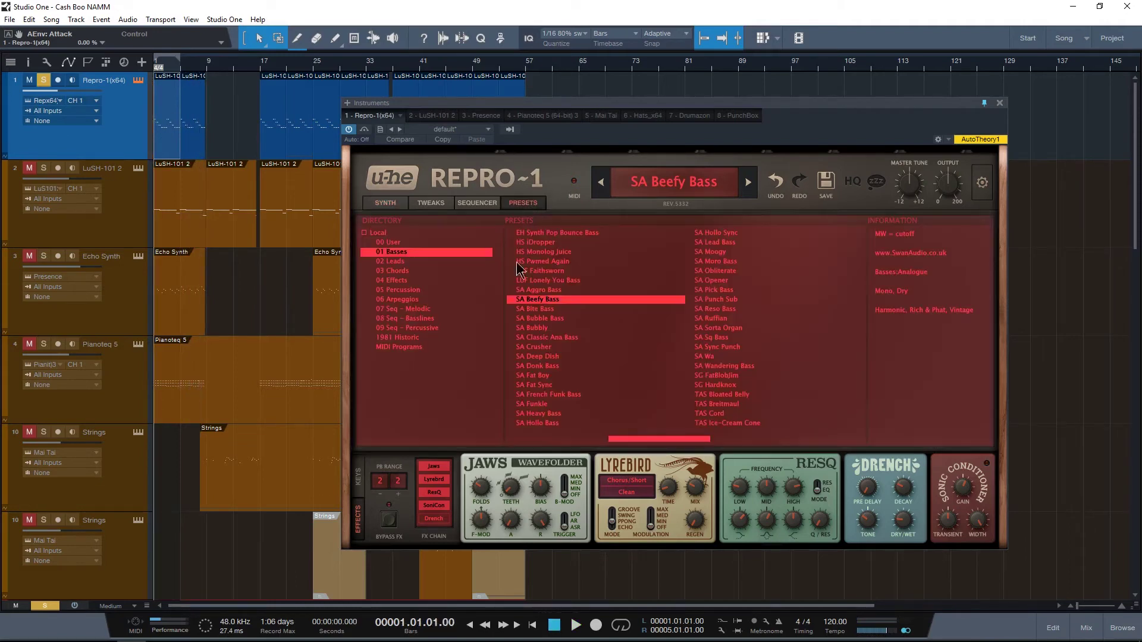
pyautogui.click(528, 300)
pyautogui.press('space')
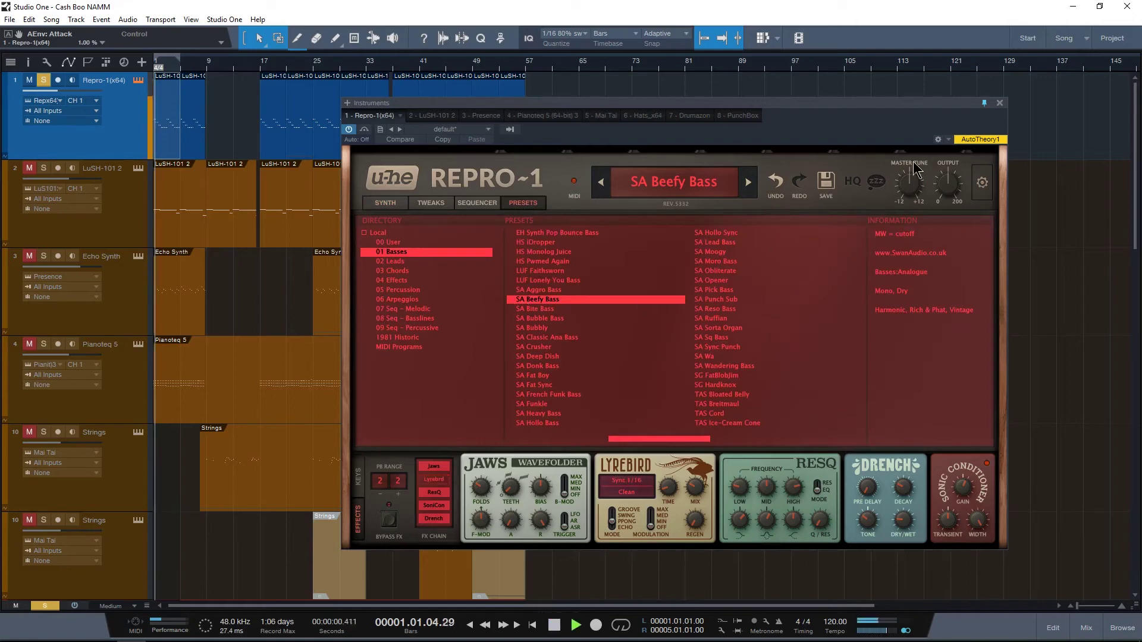
pyautogui.click(773, 184)
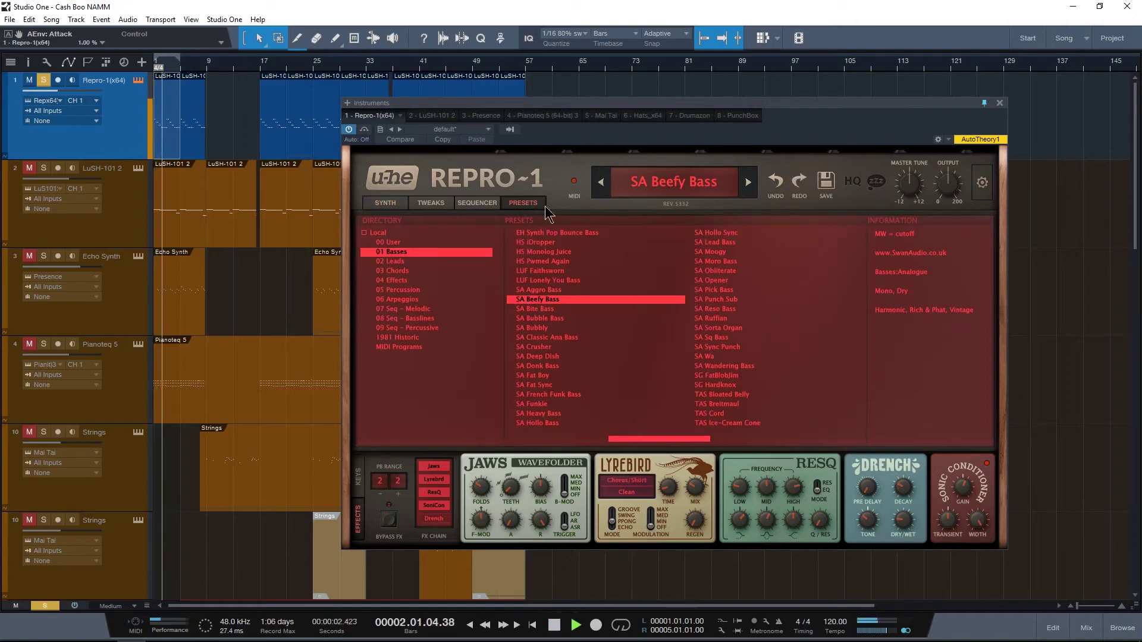
pyautogui.click(380, 203)
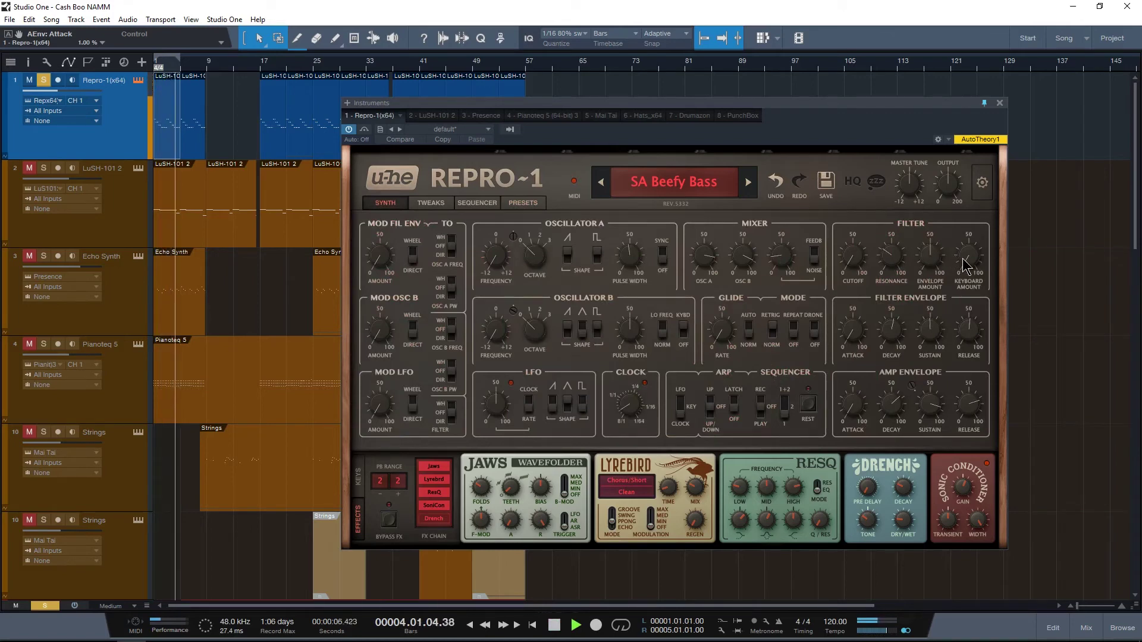
# Step: Retune the Repro-1 filter resonance to 28.50
pyautogui.press('space')
pyautogui.click(892, 257)
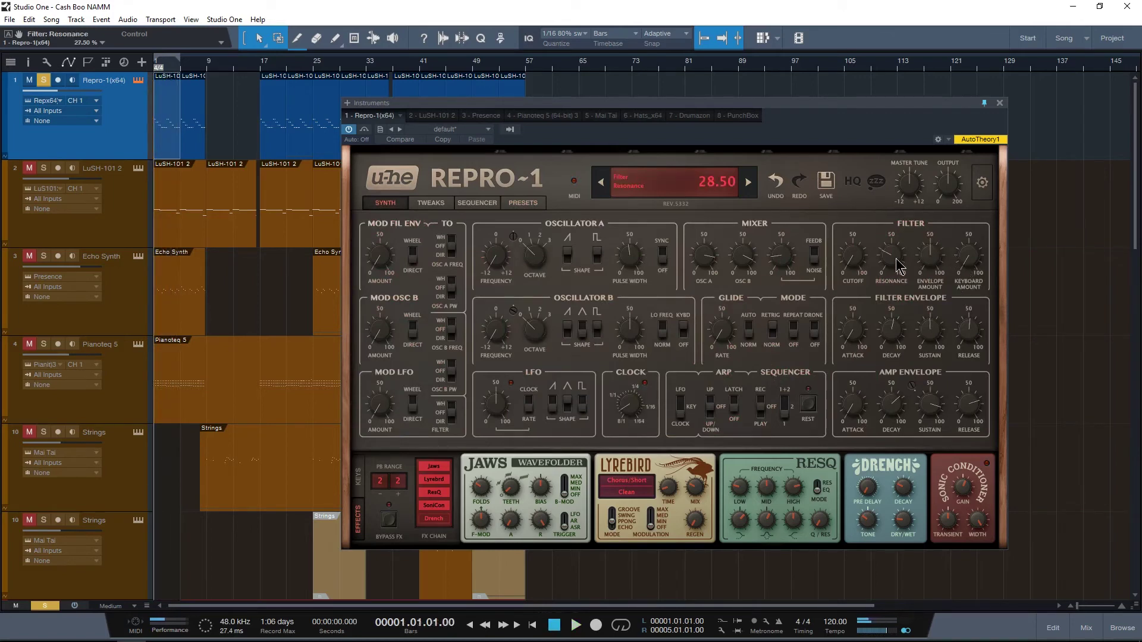
pyautogui.moveTo(980, 274)
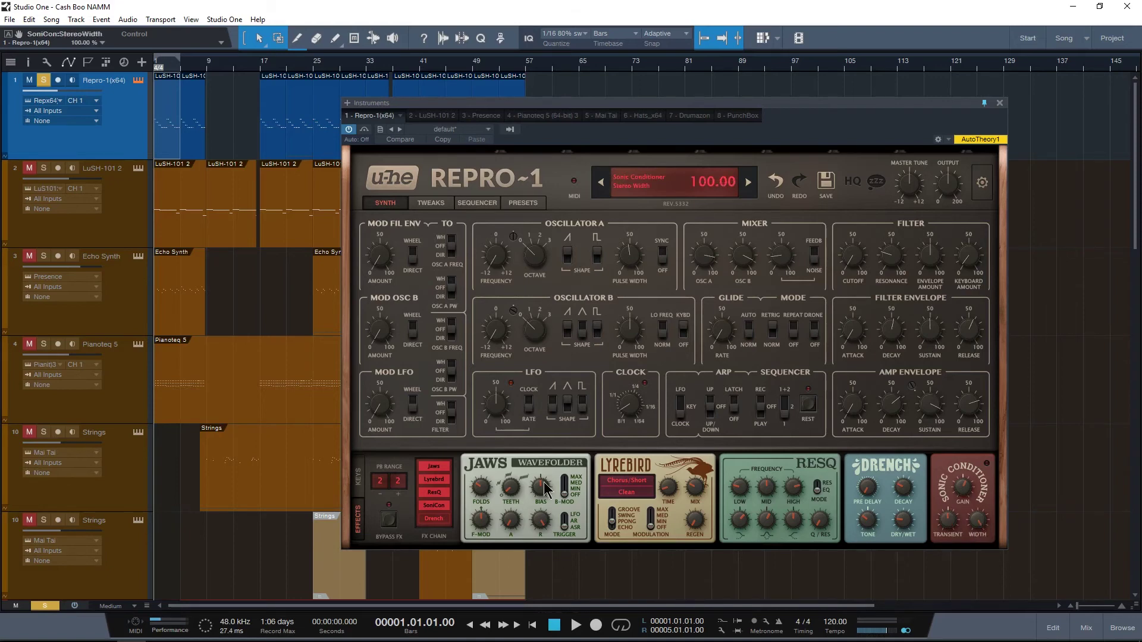
# Step: Unsolo Repro-1 track 1 and play the full song mix with the edited bass
pyautogui.press('space')
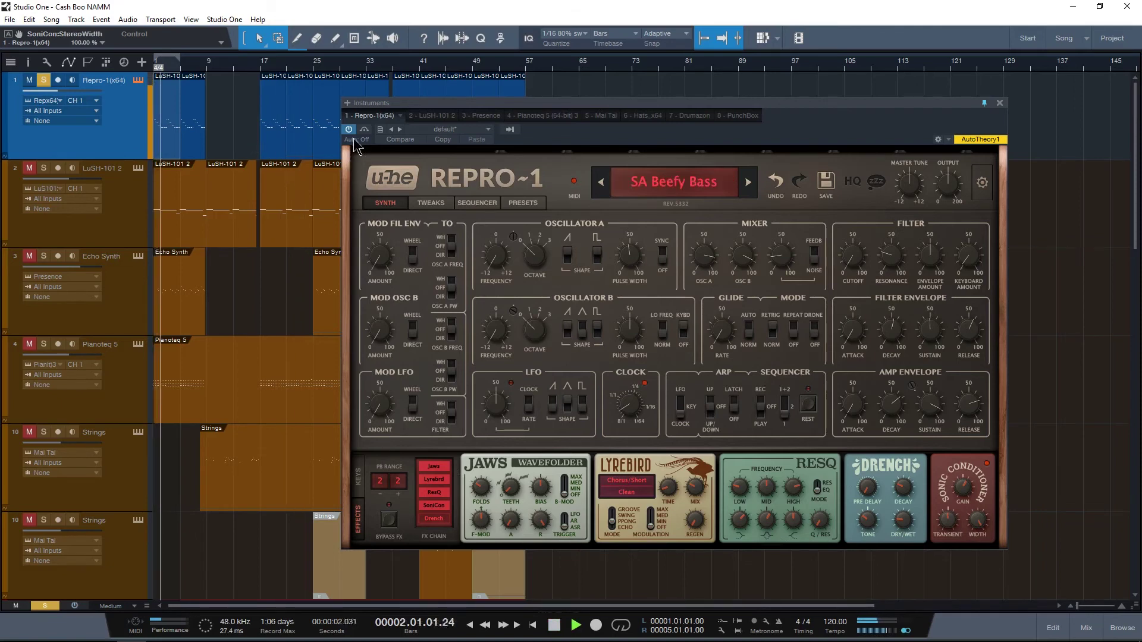
pyautogui.press('space')
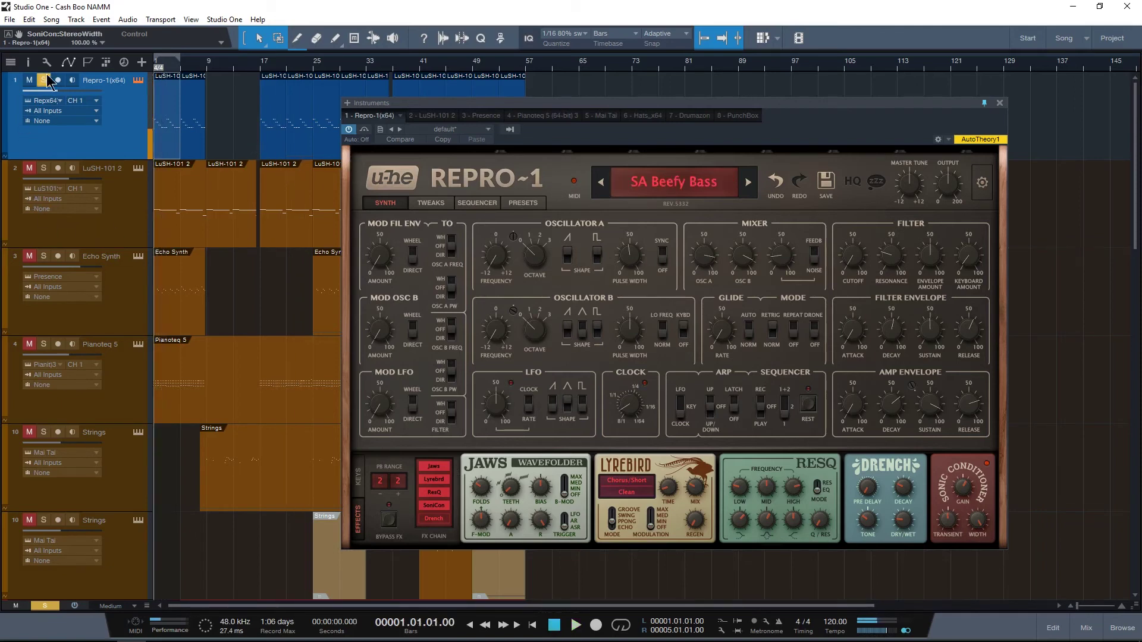
pyautogui.click(43, 82)
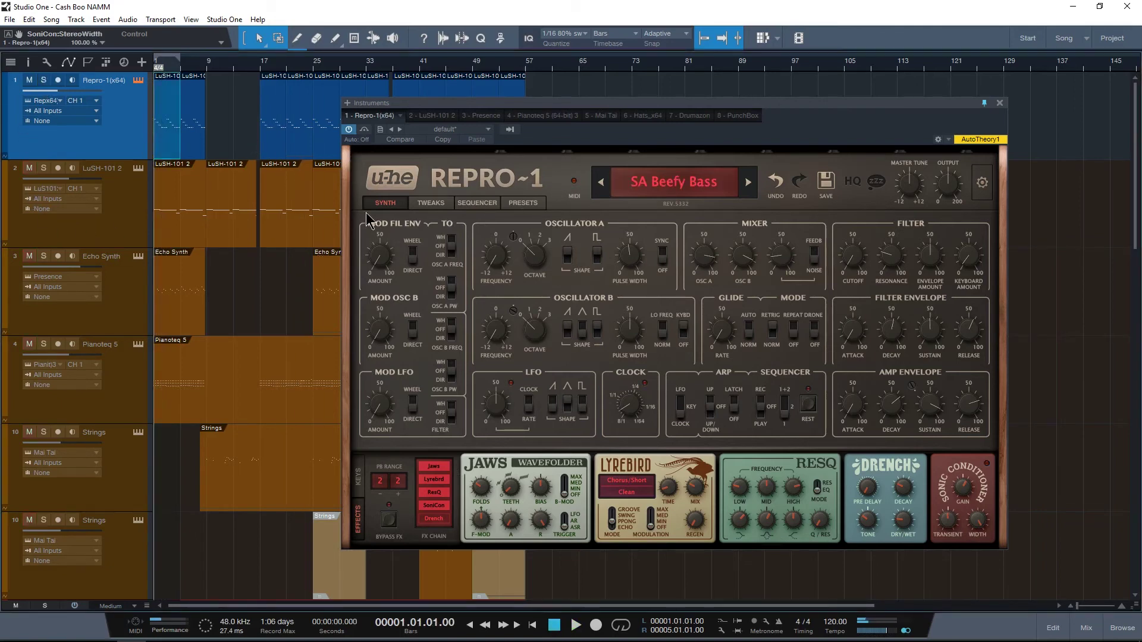
pyautogui.press('space')
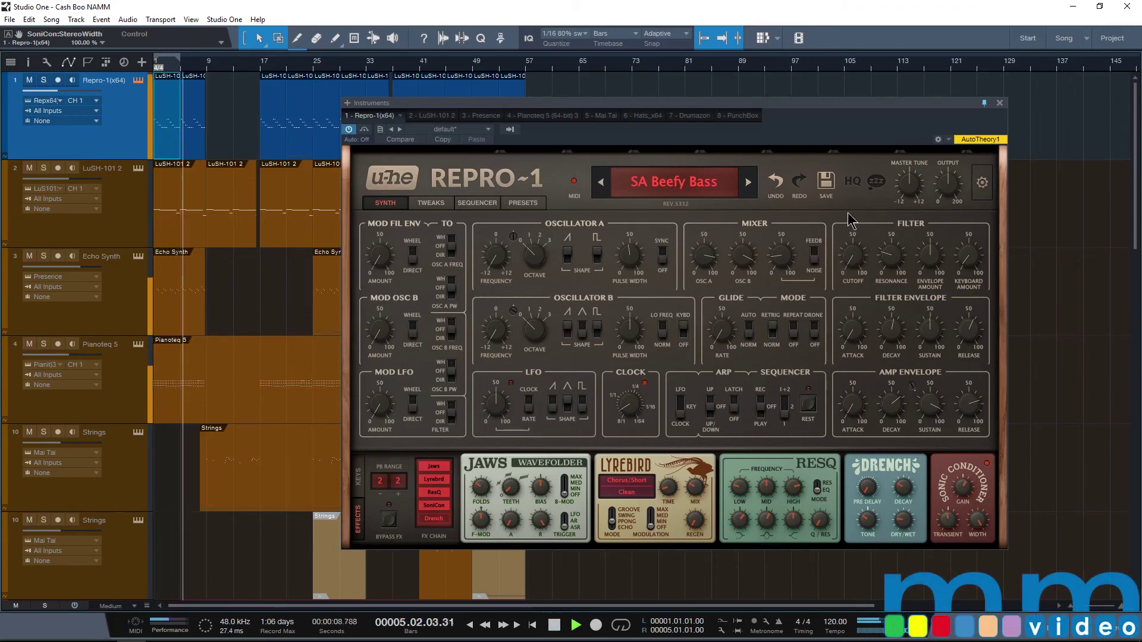
pyautogui.press('space')
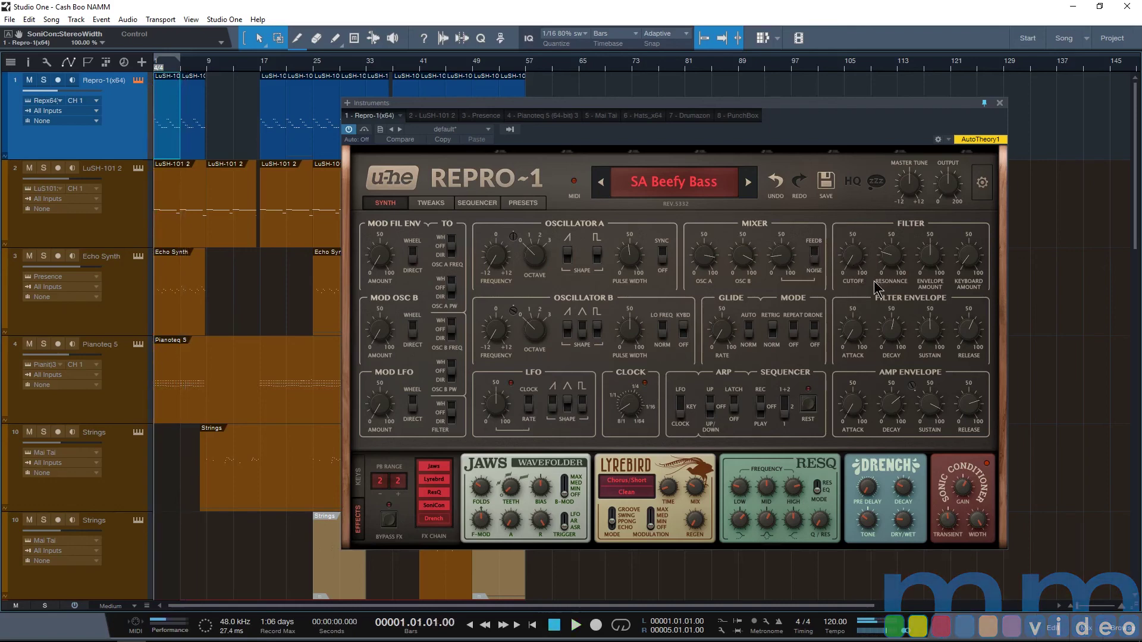